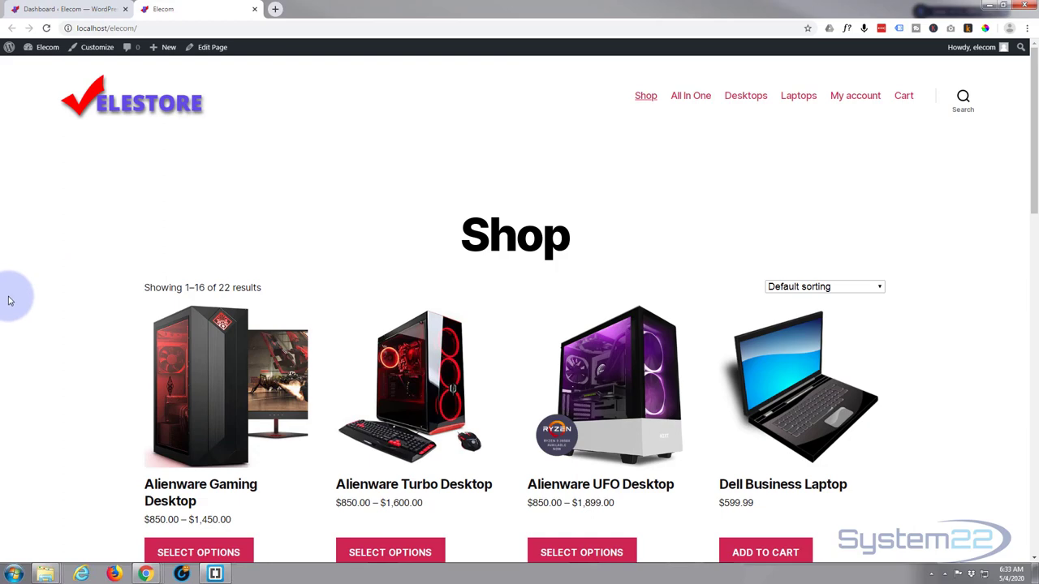
{"action": "scroll", "coordinate": [371, 268], "scroll_direction": "down", "scroll_amount": 6}
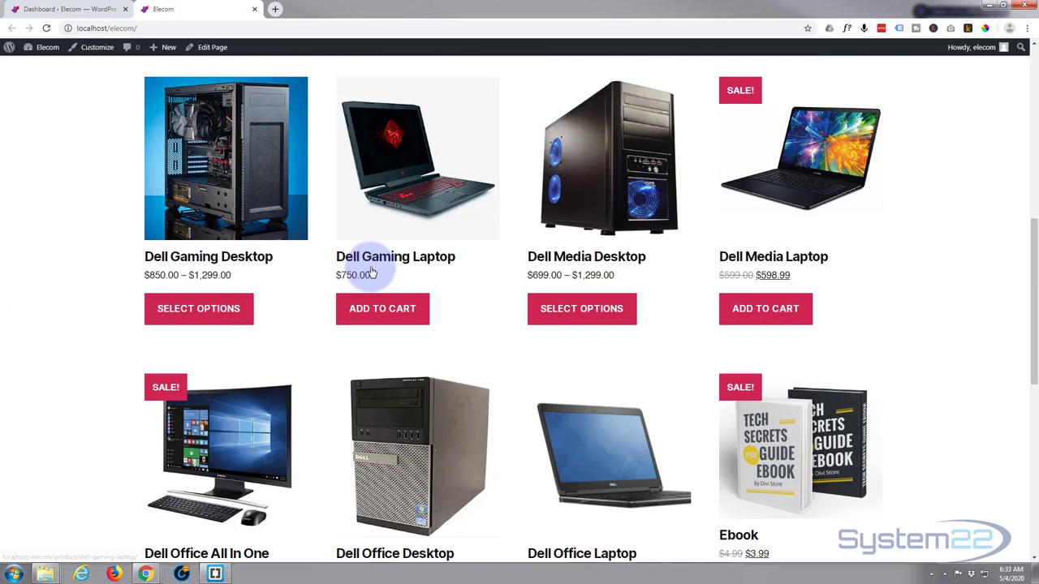
{"action": "scroll", "coordinate": [371, 272], "scroll_direction": "down", "scroll_amount": 2}
{"action": "scroll", "coordinate": [371, 271], "scroll_direction": "up", "scroll_amount": 8}
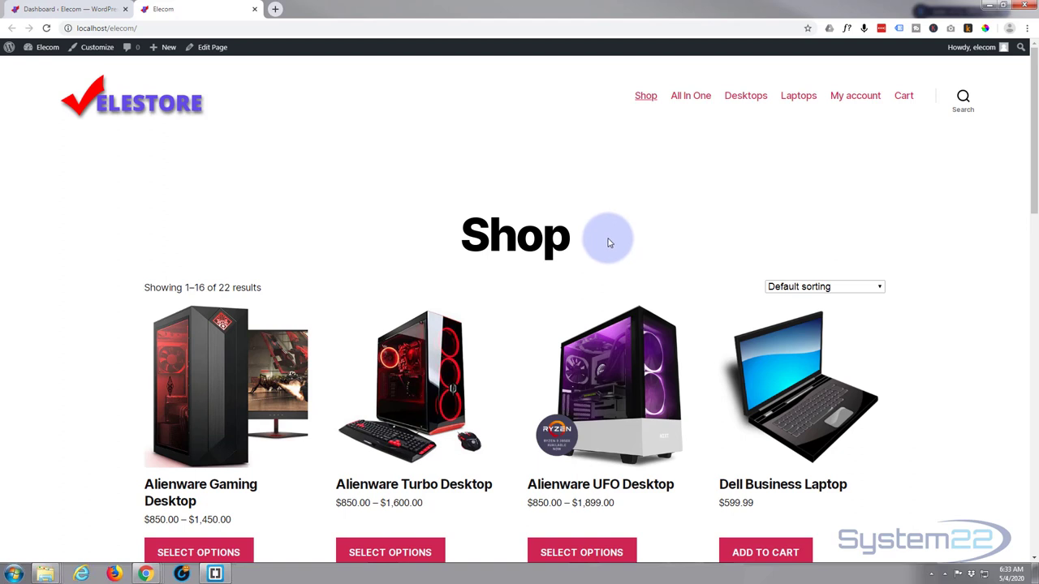
Create a new page, dismiss the block editor welcome guide, and title the page "Tech Home"
{"action": "mouse_move", "coordinate": [149, 50]}
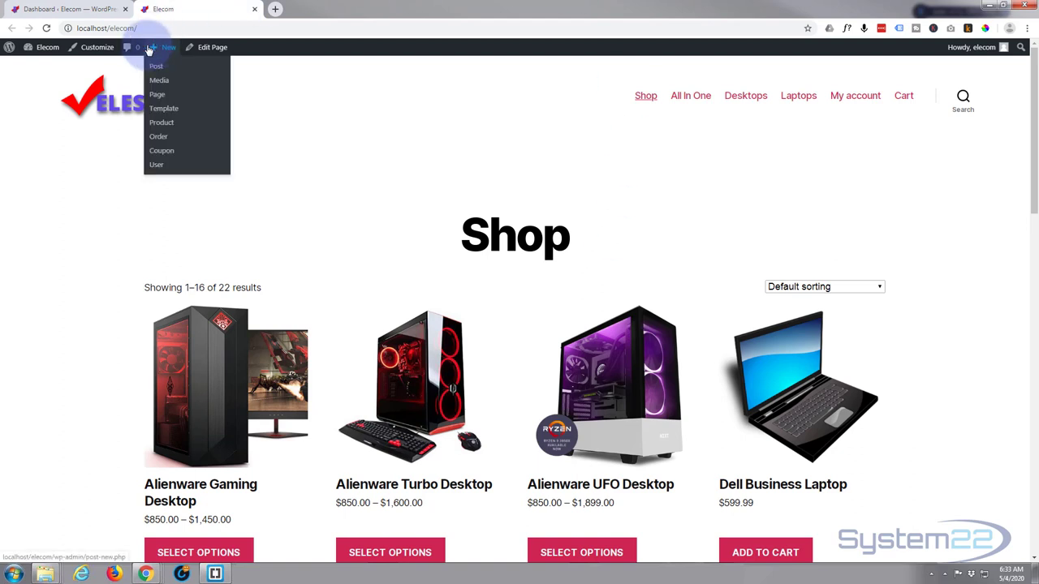
{"action": "left_click", "coordinate": [158, 99]}
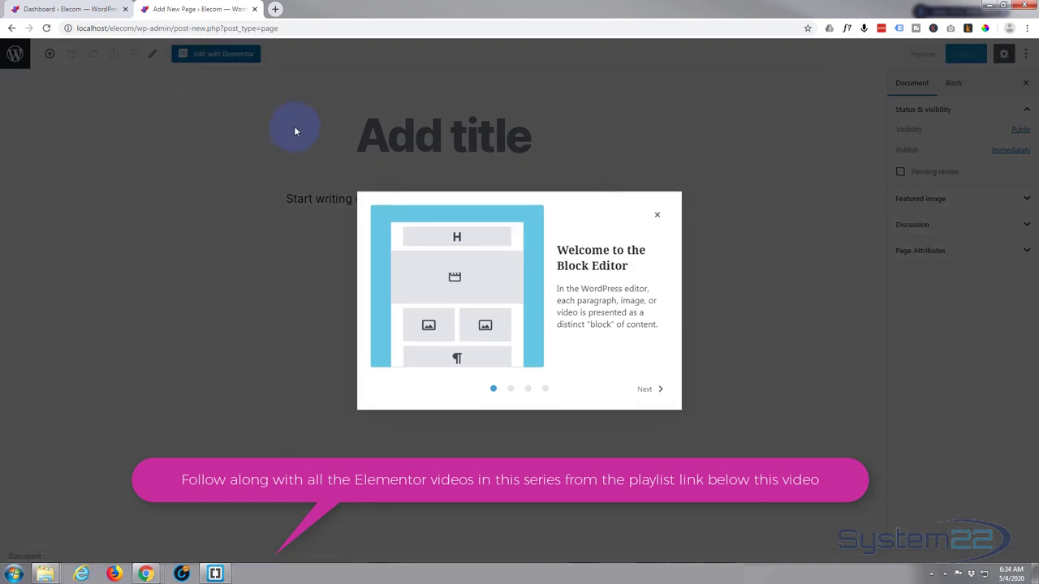
{"action": "left_click", "coordinate": [657, 216]}
{"action": "left_click", "coordinate": [395, 138]}
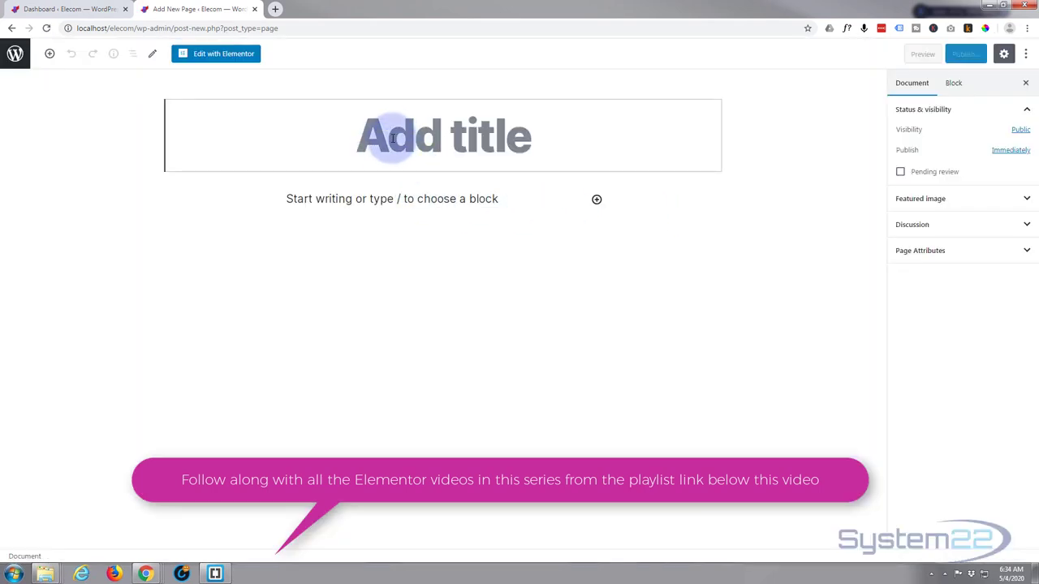
{"action": "type", "text": "Te"}
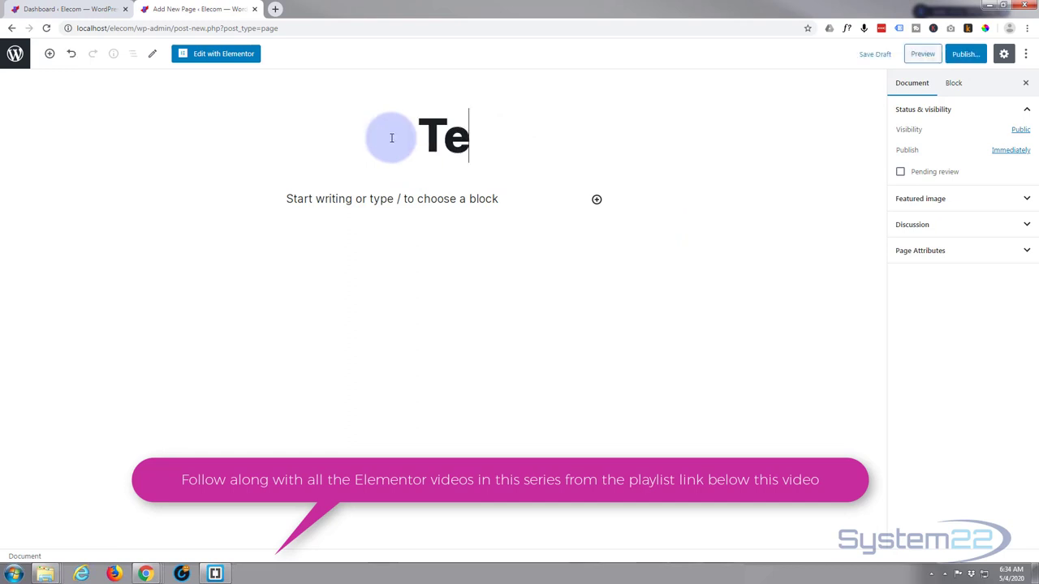
{"action": "type", "text": "ch Home"}
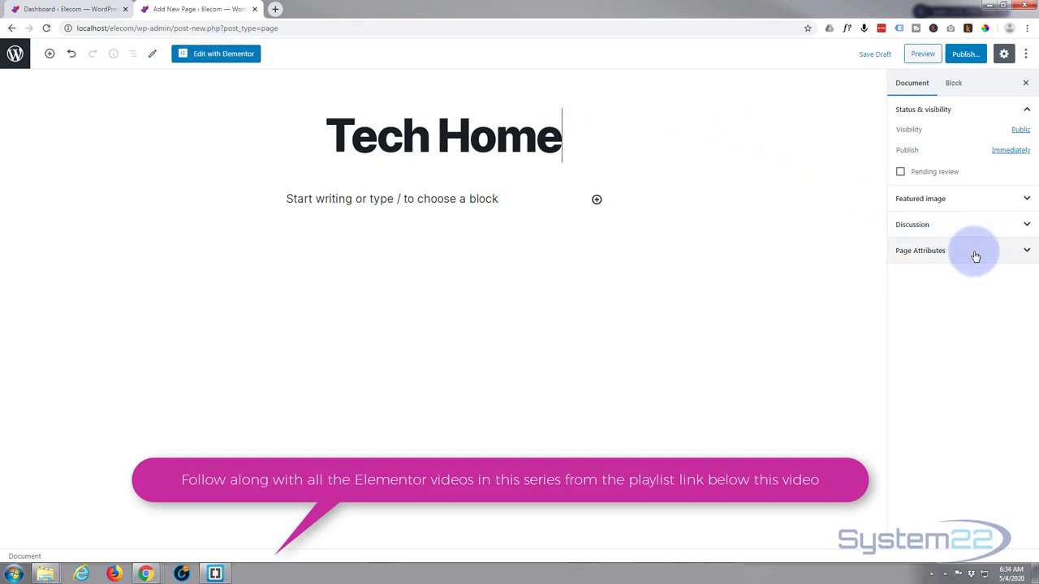
Set the page template to Elementor Full Width and open the page in the Elementor editor
{"action": "left_click", "coordinate": [1024, 252]}
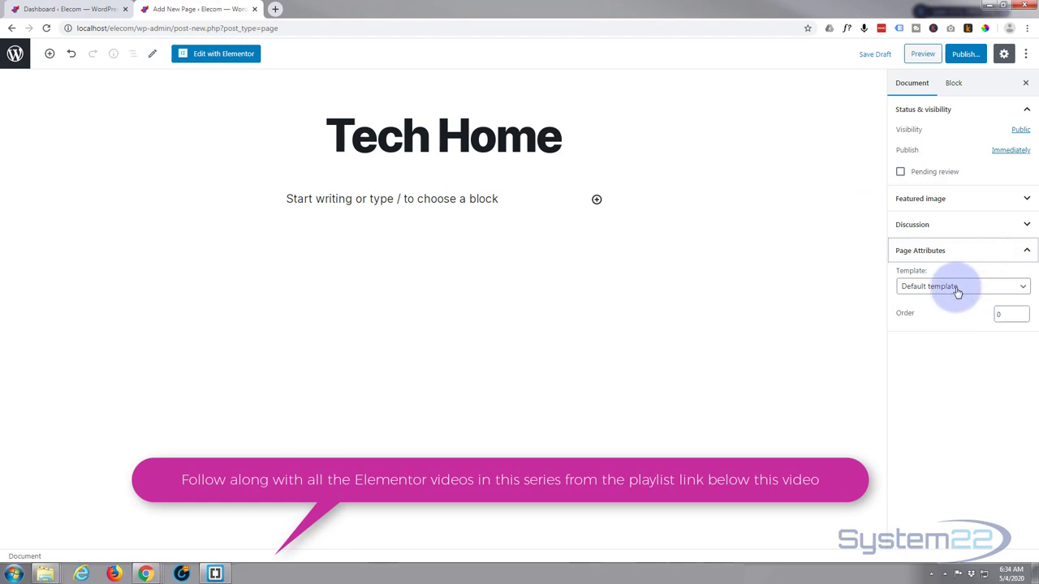
{"action": "left_click", "coordinate": [980, 290]}
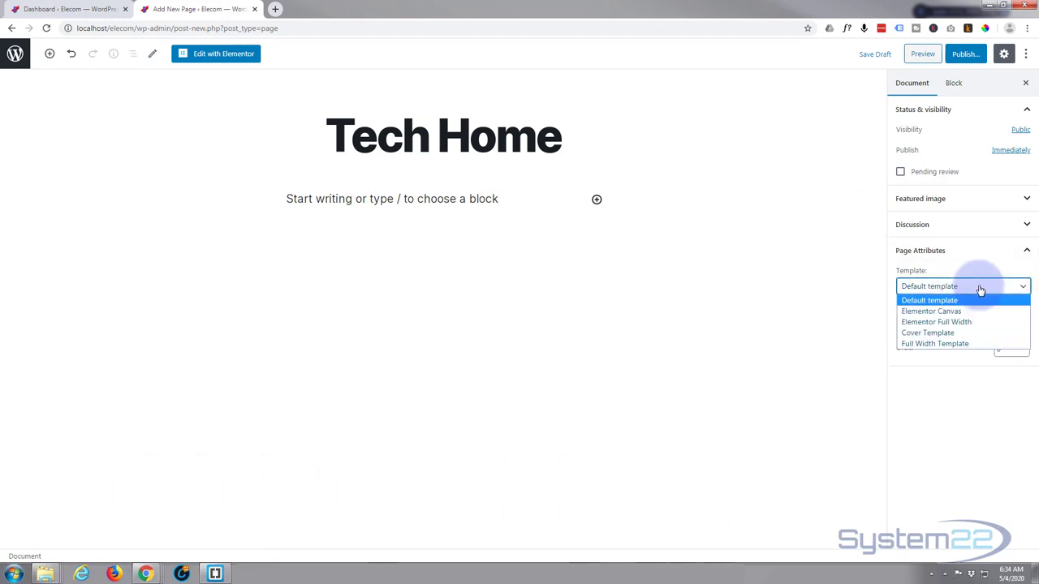
{"action": "left_click", "coordinate": [974, 323]}
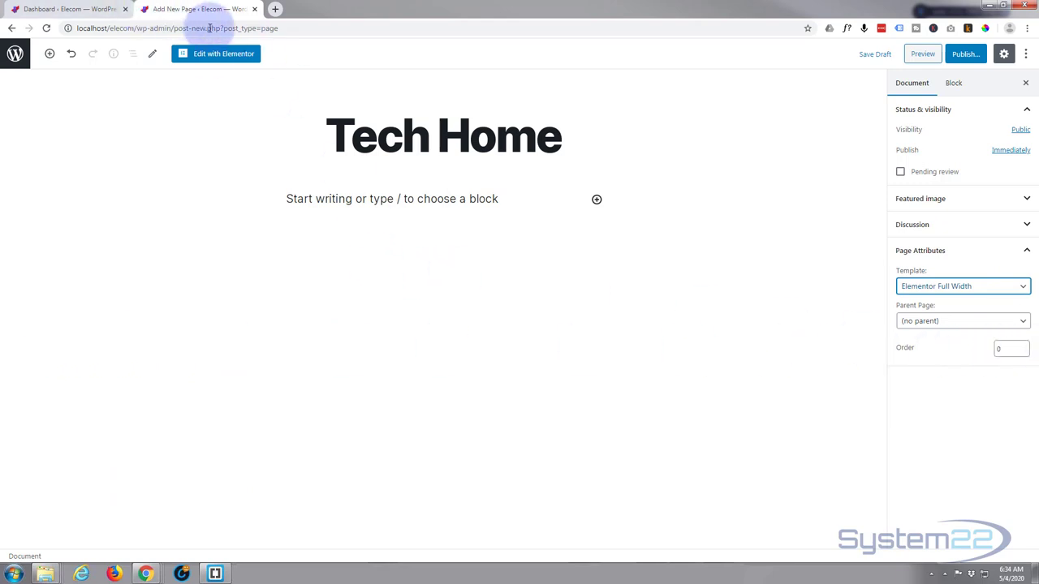
{"action": "left_click", "coordinate": [208, 57]}
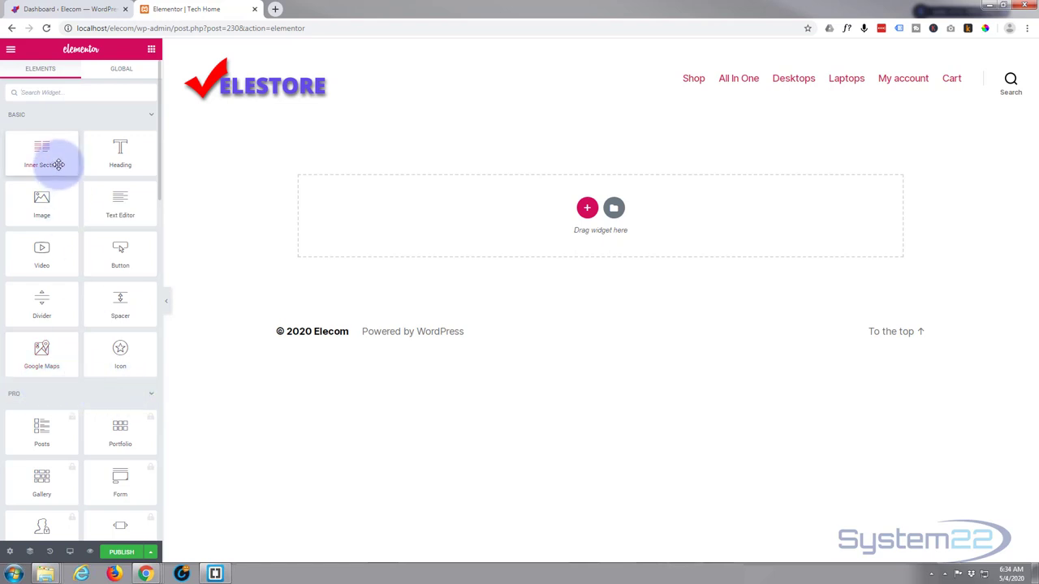
Add an Image Carousel widget from the General group to the page's empty section
{"action": "scroll", "coordinate": [44, 348], "scroll_direction": "down", "scroll_amount": 2}
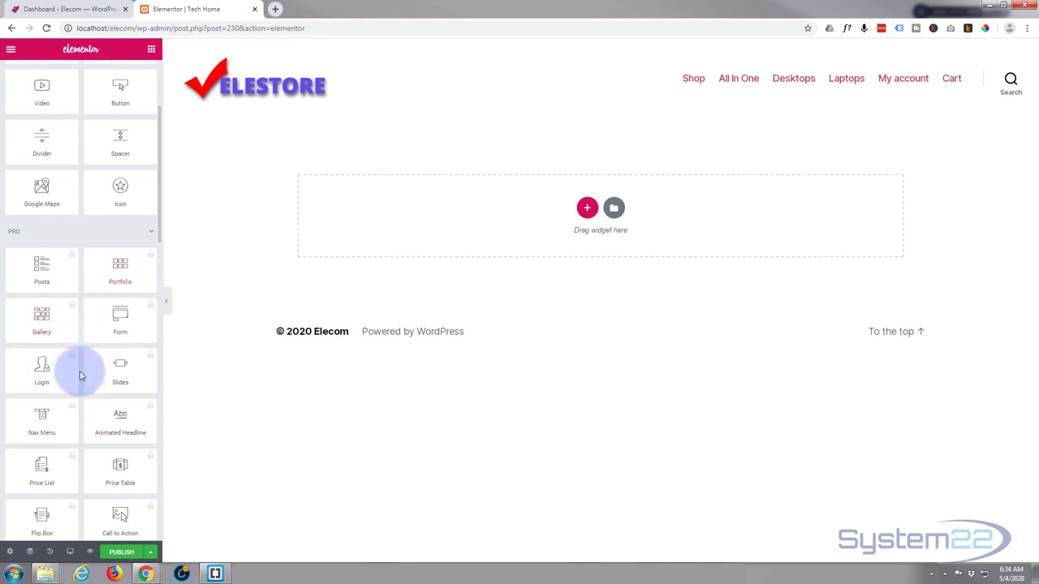
{"action": "scroll", "coordinate": [79, 348], "scroll_direction": "down", "scroll_amount": 1}
{"action": "scroll", "coordinate": [79, 347], "scroll_direction": "down", "scroll_amount": 3}
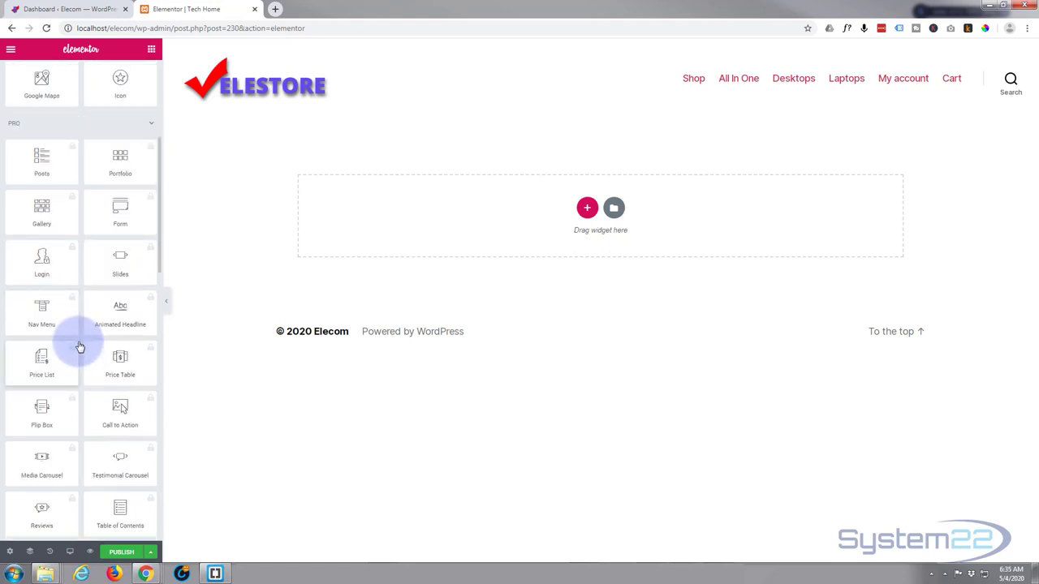
{"action": "scroll", "coordinate": [80, 346], "scroll_direction": "down", "scroll_amount": 2}
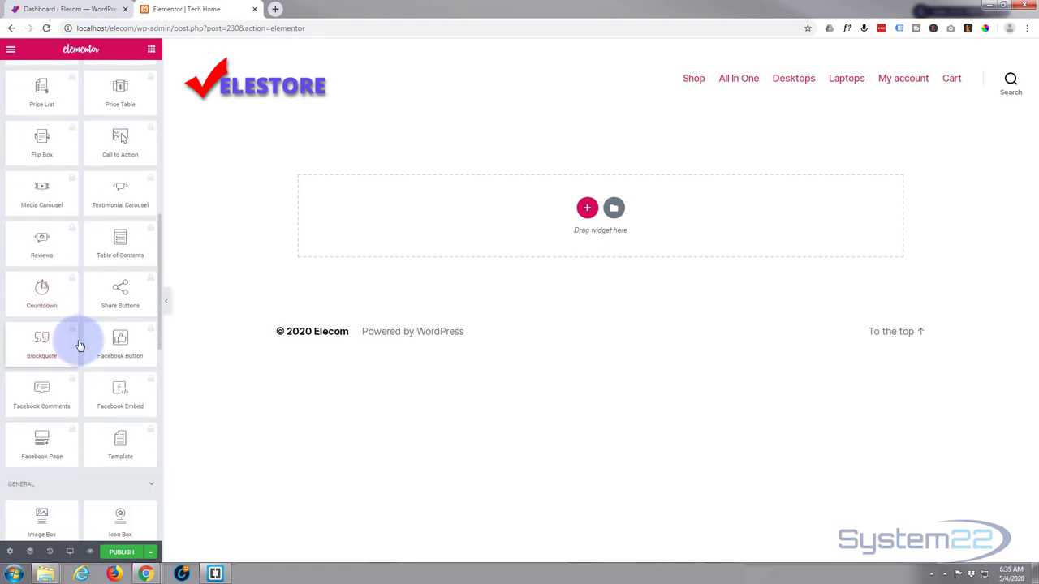
{"action": "scroll", "coordinate": [80, 347], "scroll_direction": "down", "scroll_amount": 2}
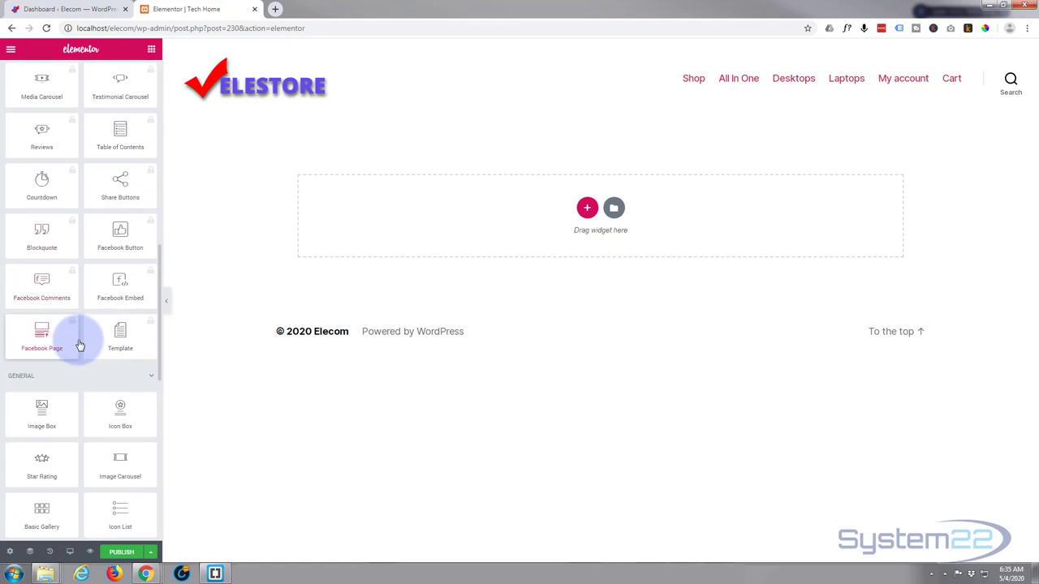
{"action": "scroll", "coordinate": [80, 347], "scroll_direction": "down", "scroll_amount": 1}
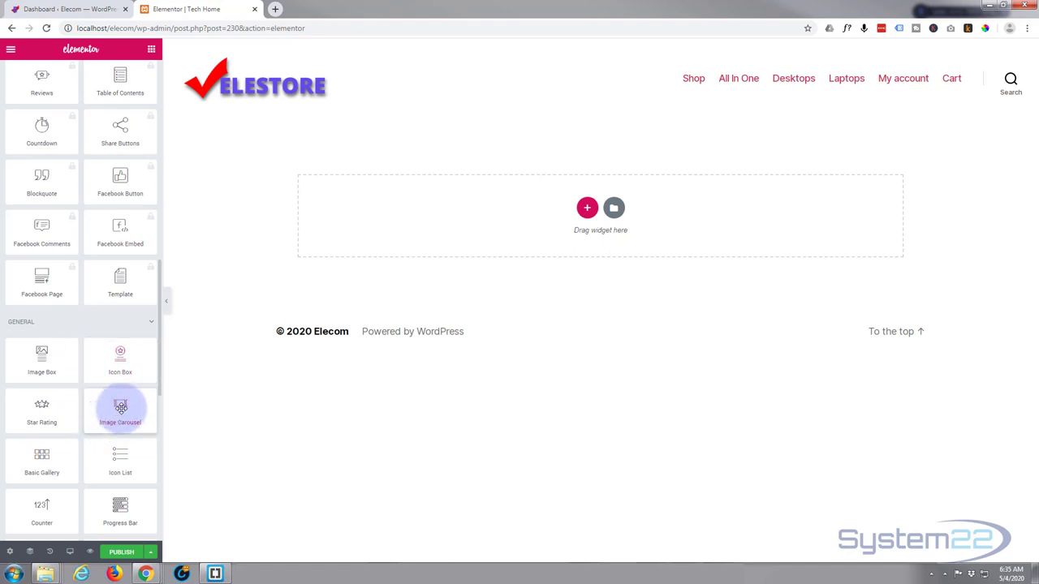
{"action": "left_click_drag", "start_coordinate": [120, 408], "coordinate": [598, 216]}
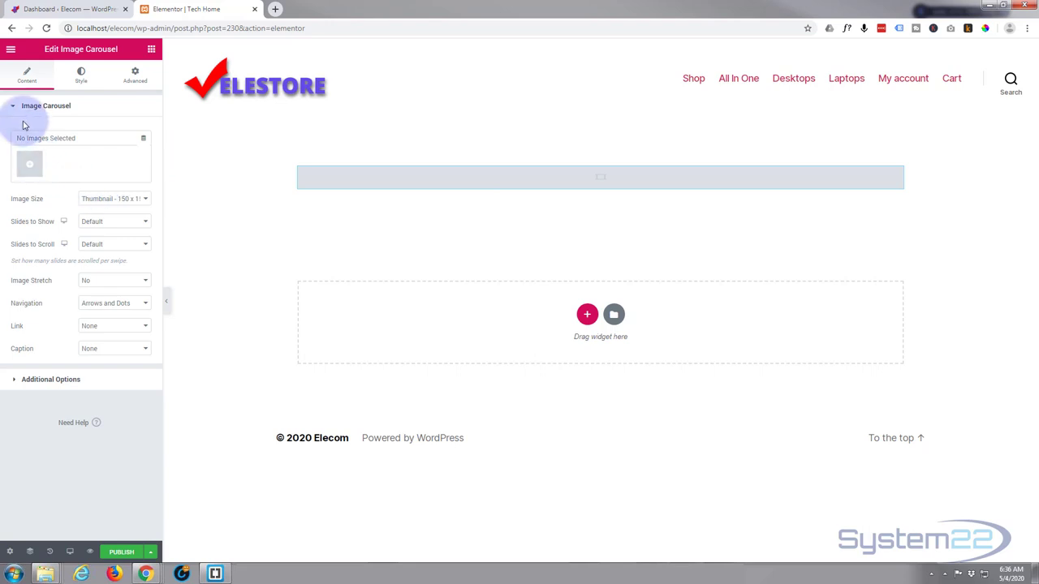
Upload the images sl1, sl2 and sl3 from the Slider folder to the media library for the carousel
{"action": "left_click", "coordinate": [31, 168]}
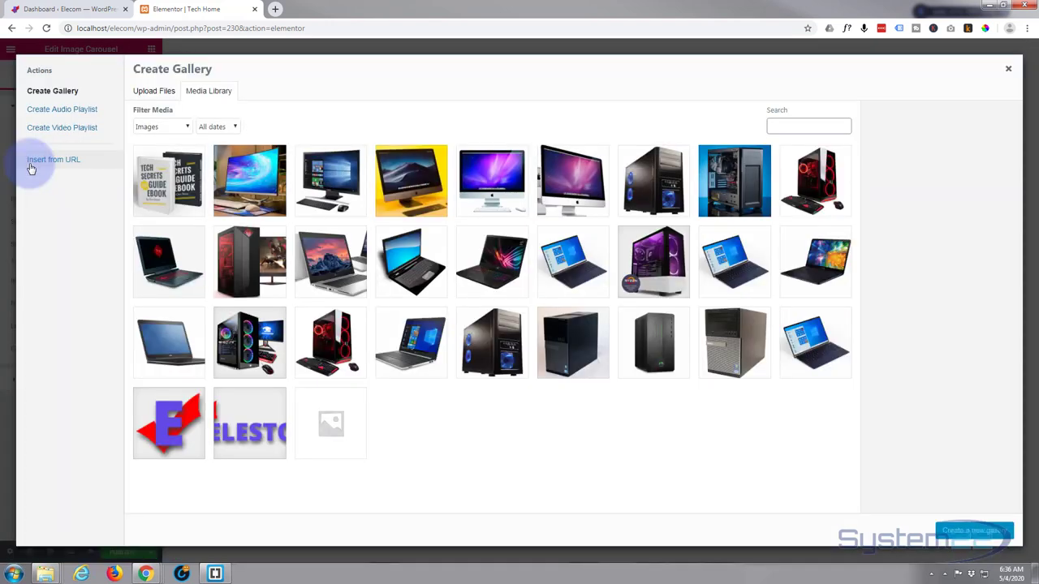
{"action": "left_click", "coordinate": [44, 574]}
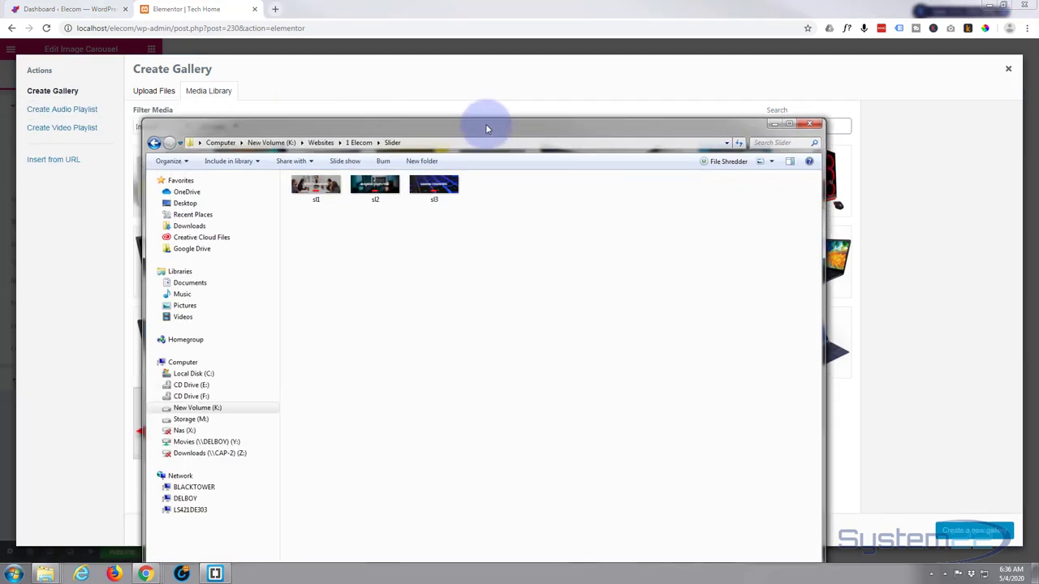
{"action": "left_click_drag", "start_coordinate": [486, 128], "coordinate": [484, 90]}
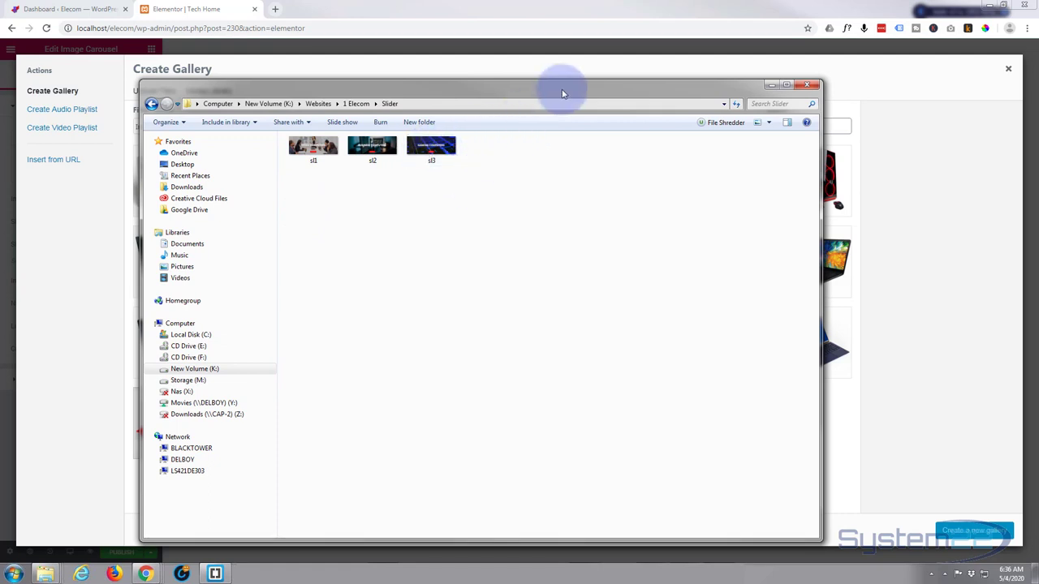
{"action": "left_click_drag", "start_coordinate": [564, 93], "coordinate": [0, 142]}
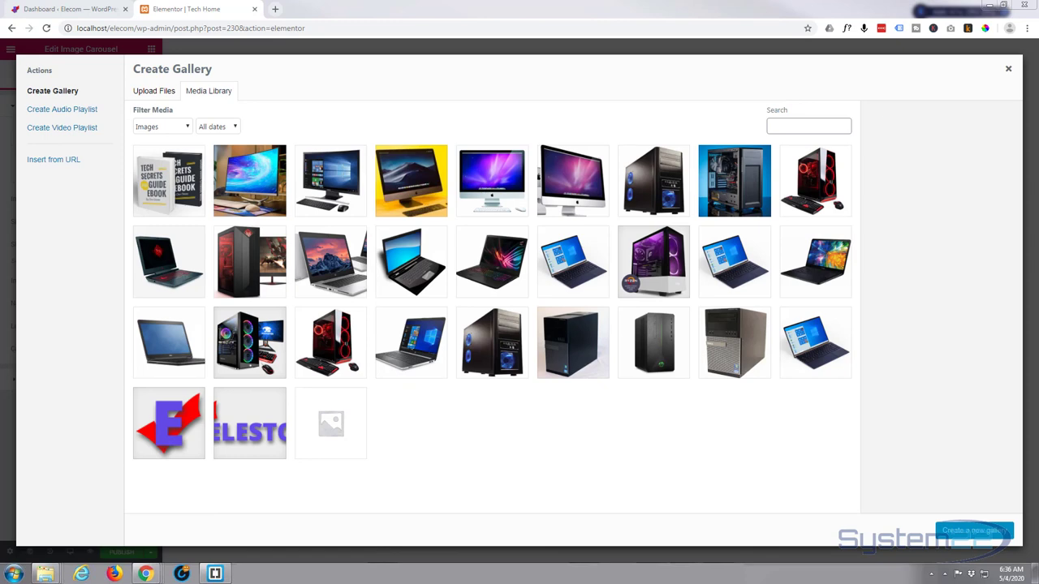
{"action": "left_click_drag", "start_coordinate": [0, 166], "coordinate": [403, 225]}
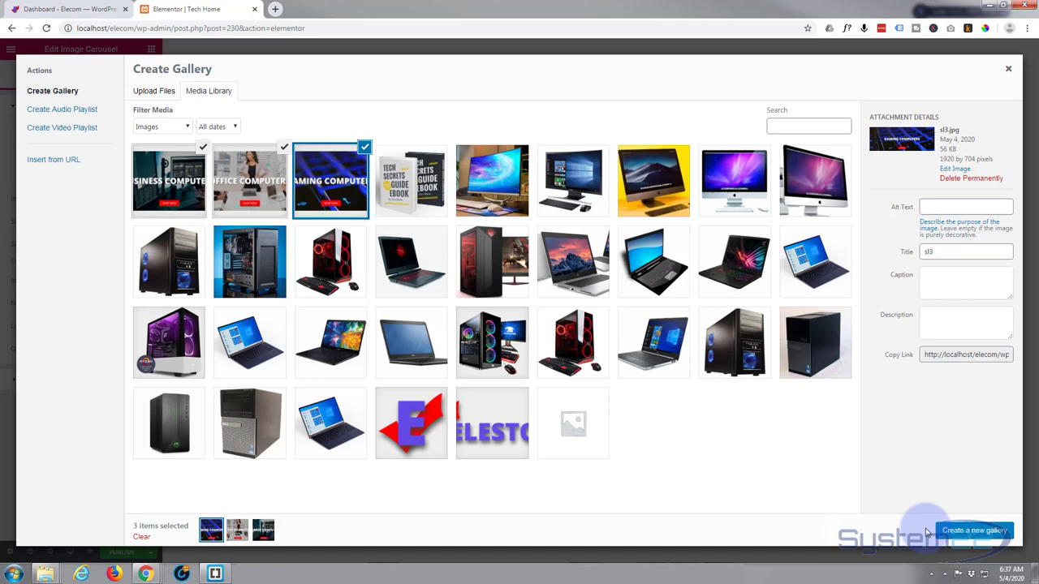
Create a gallery from the three selected slider images and insert it into the carousel
{"action": "left_click", "coordinate": [962, 532]}
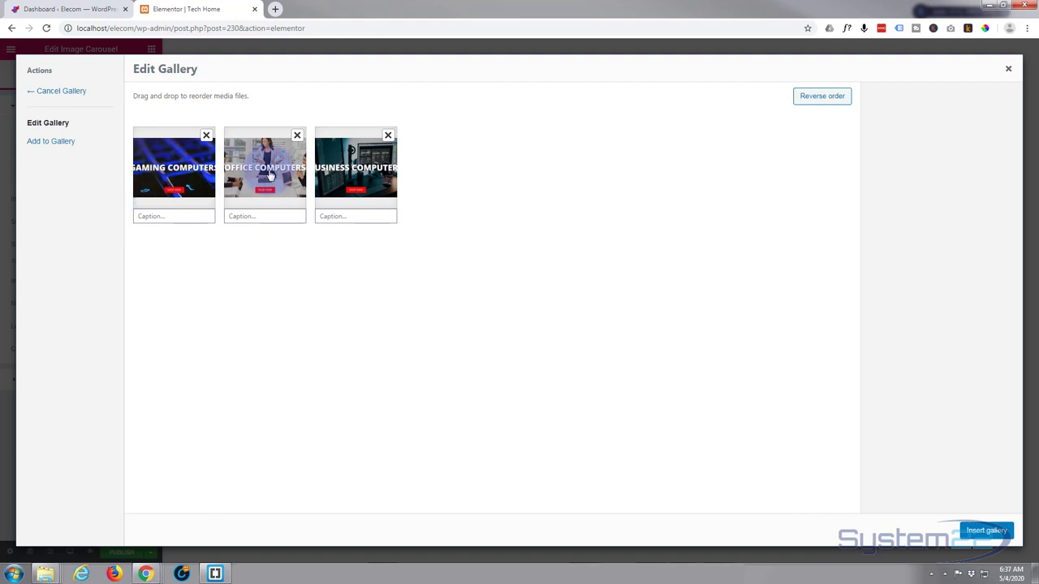
{"action": "mouse_move", "coordinate": [265, 140]}
{"action": "left_mouse_down"}
{"action": "mouse_move", "coordinate": [132, 147]}
{"action": "mouse_move", "coordinate": [264, 143]}
{"action": "left_mouse_up"}
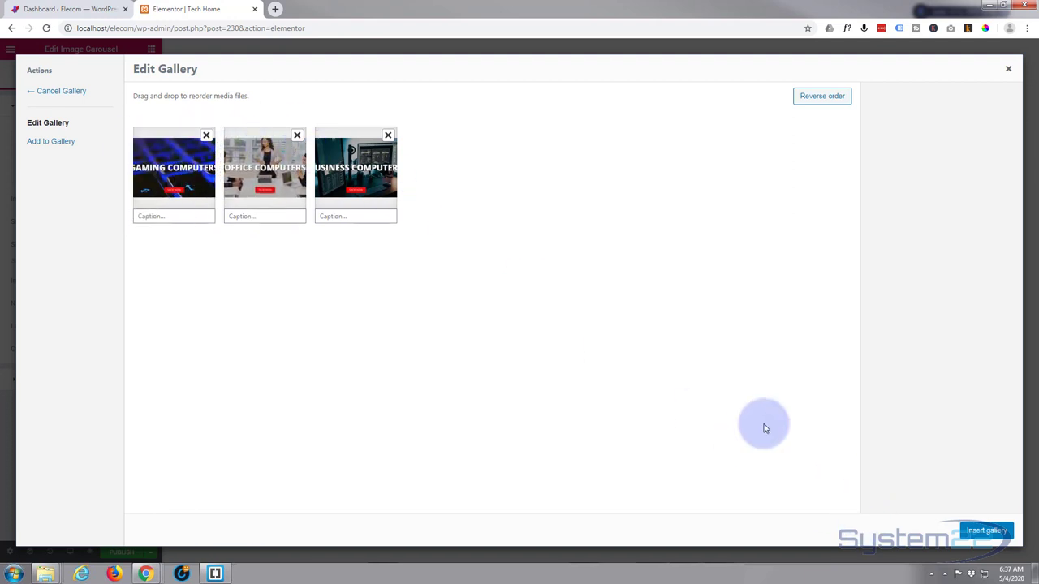
{"action": "left_click", "coordinate": [986, 531]}
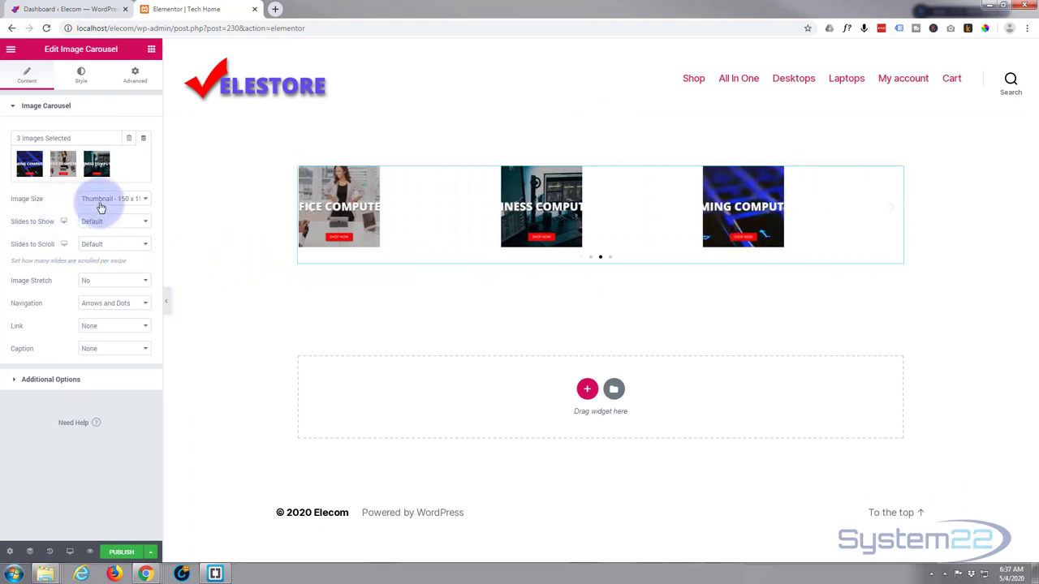
Set the carousel's image size to Full and its slides to show to 1
{"action": "left_click", "coordinate": [143, 202]}
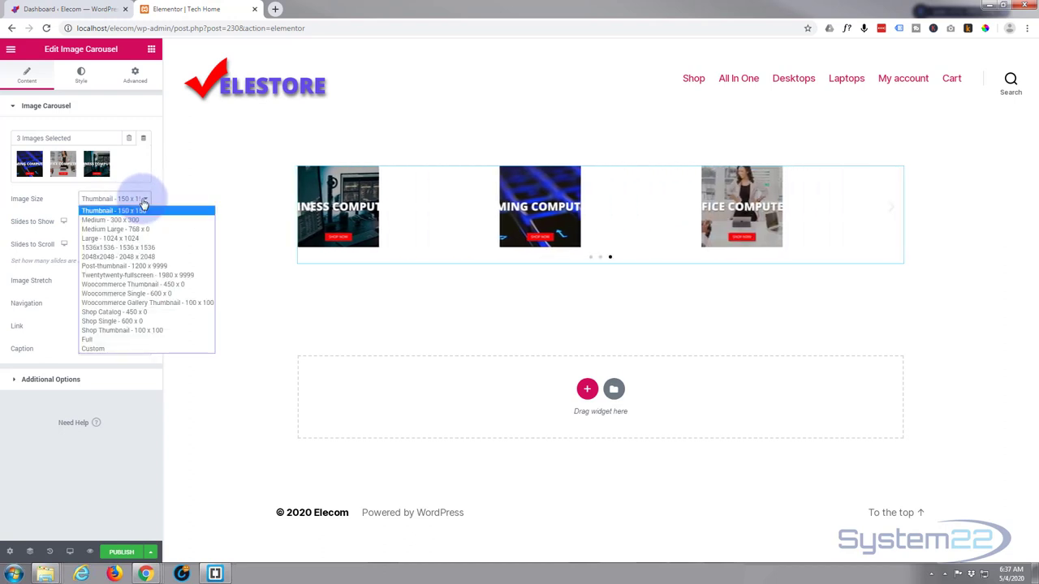
{"action": "left_click", "coordinate": [103, 339]}
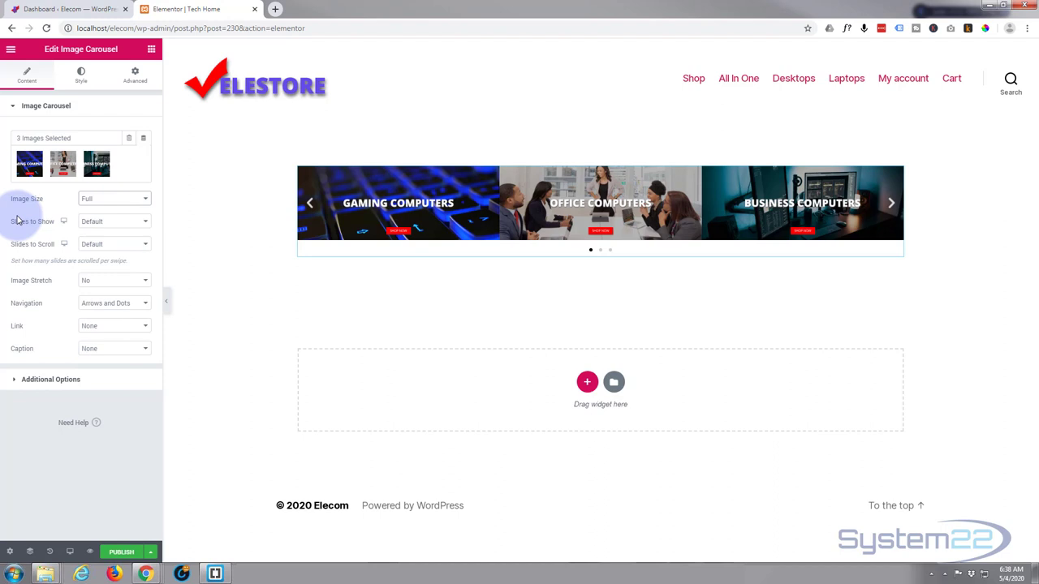
{"action": "left_click", "coordinate": [137, 230]}
{"action": "left_click", "coordinate": [111, 238]}
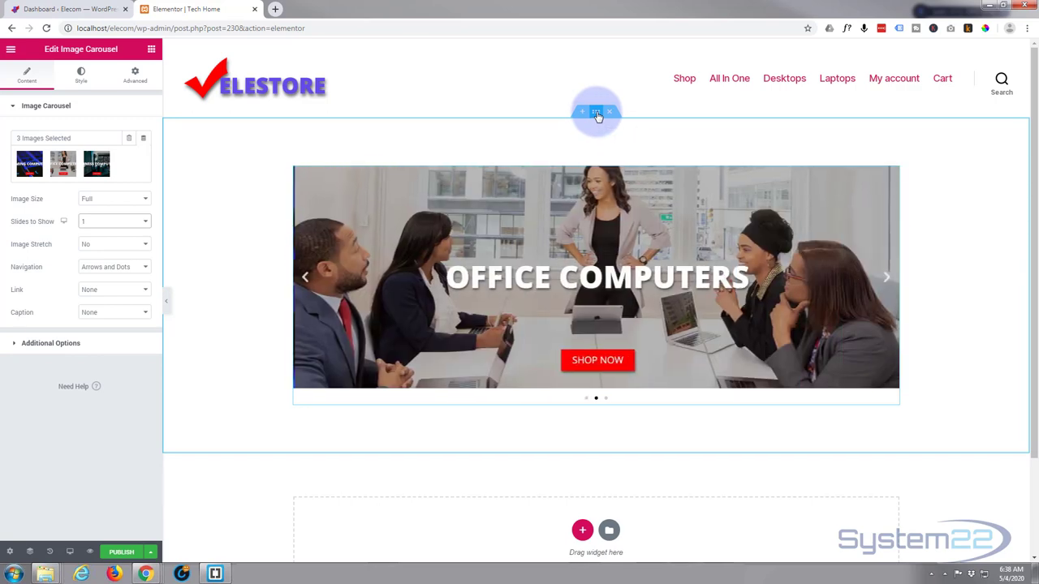
Set the content width of the section holding the carousel to Full Width, dismissing the right-click tip
{"action": "left_click", "coordinate": [598, 116]}
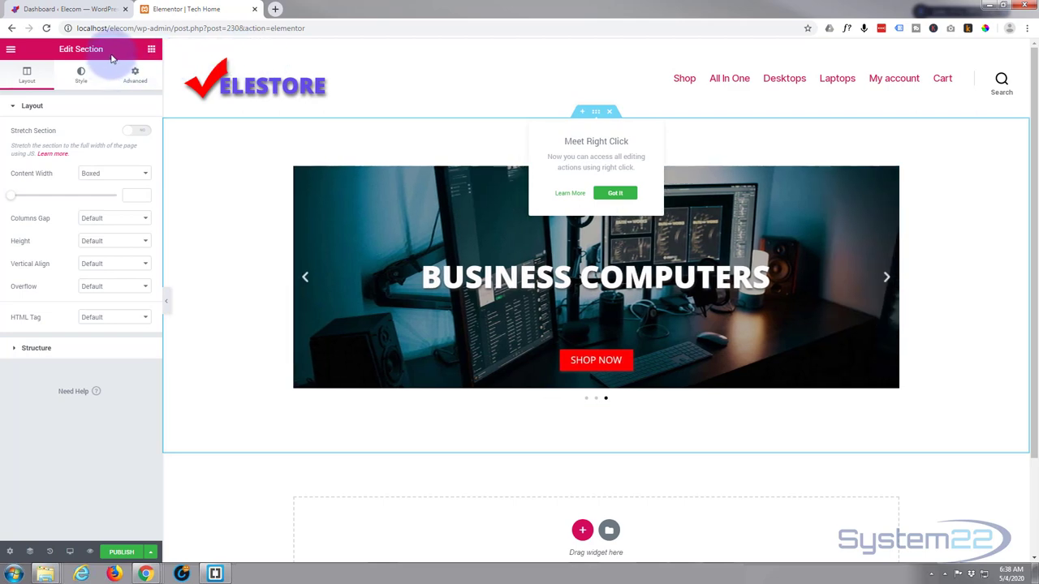
{"action": "left_click", "coordinate": [615, 193]}
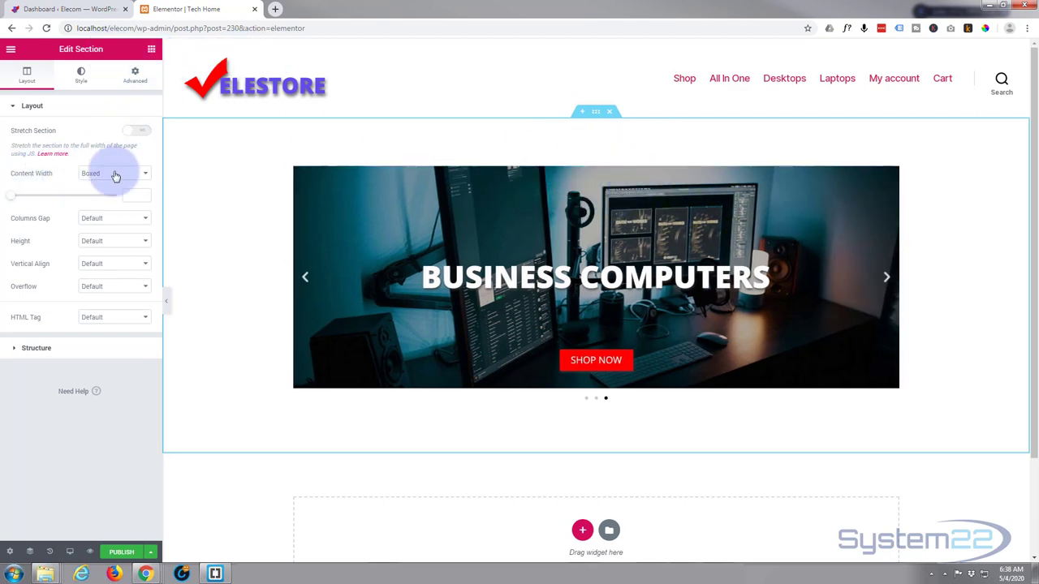
{"action": "left_click", "coordinate": [143, 175]}
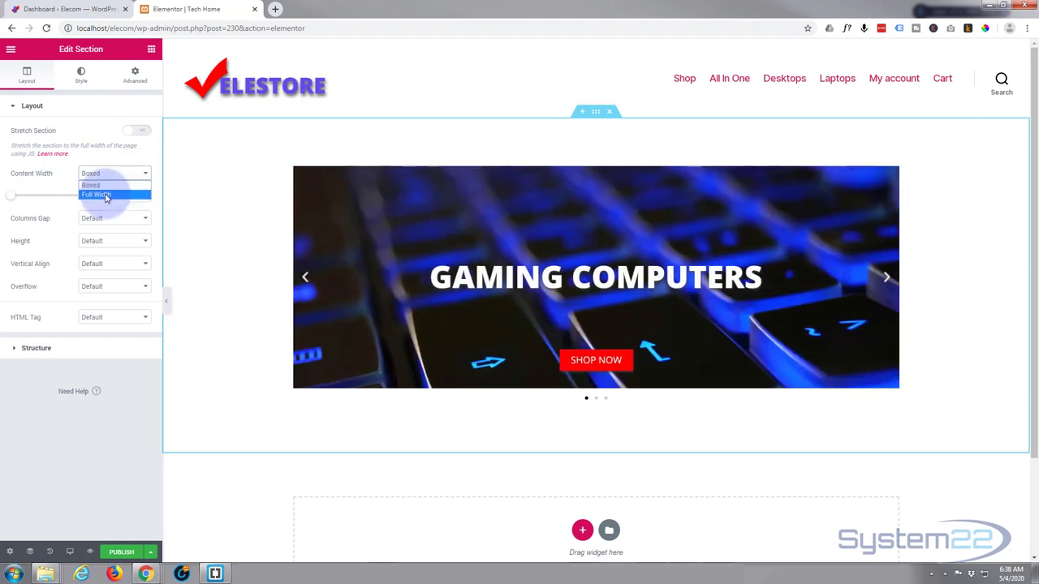
{"action": "left_click", "coordinate": [106, 195]}
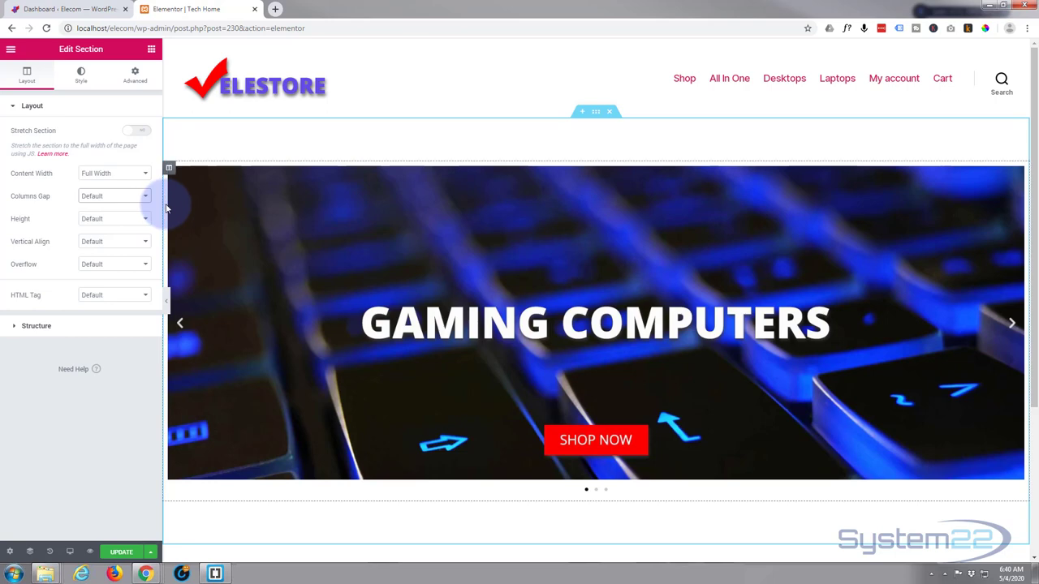
Set the padding of the column holding the carousel to 0 on all sides
{"action": "left_click", "coordinate": [169, 171]}
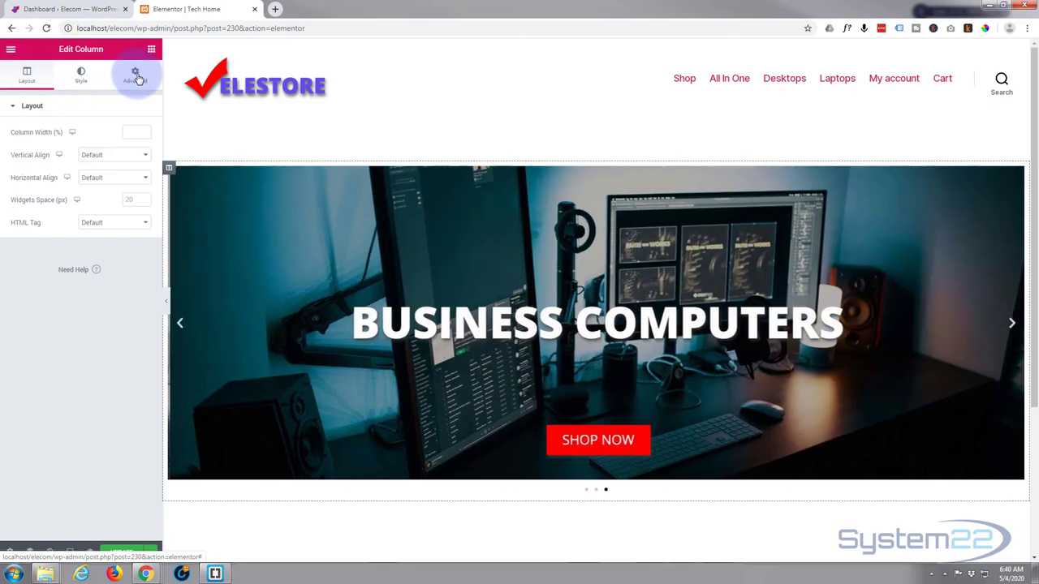
{"action": "left_click", "coordinate": [137, 75]}
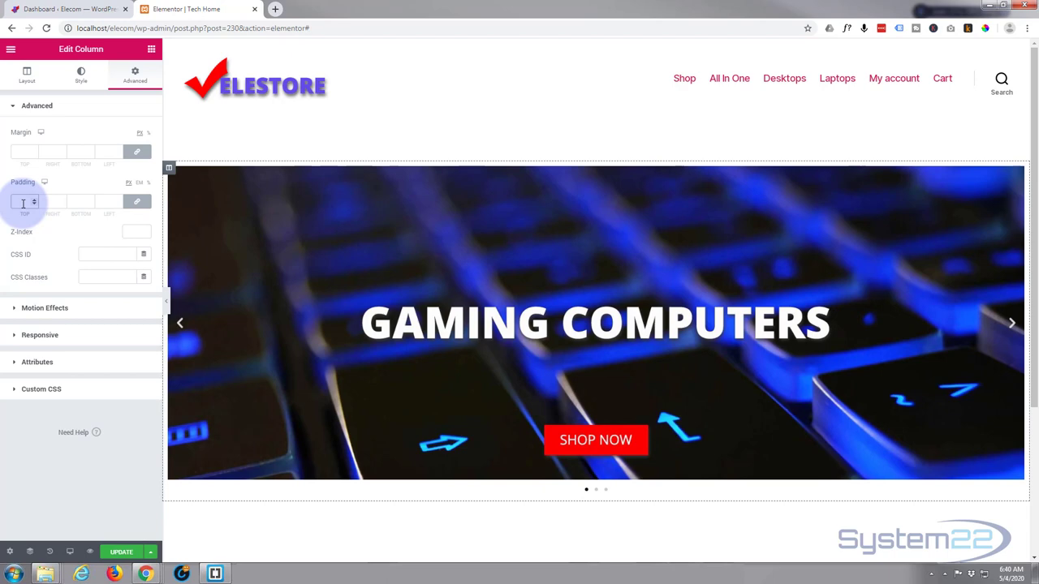
{"action": "left_click", "coordinate": [23, 203]}
{"action": "type", "text": "0"}
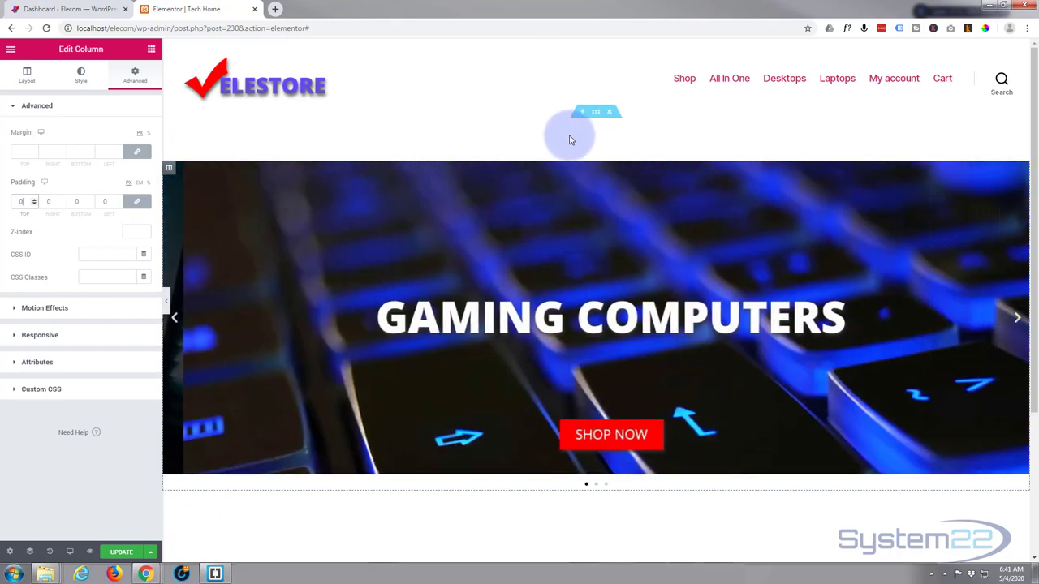
Set the padding of the section holding the carousel to 0 on all sides
{"action": "left_click", "coordinate": [136, 79]}
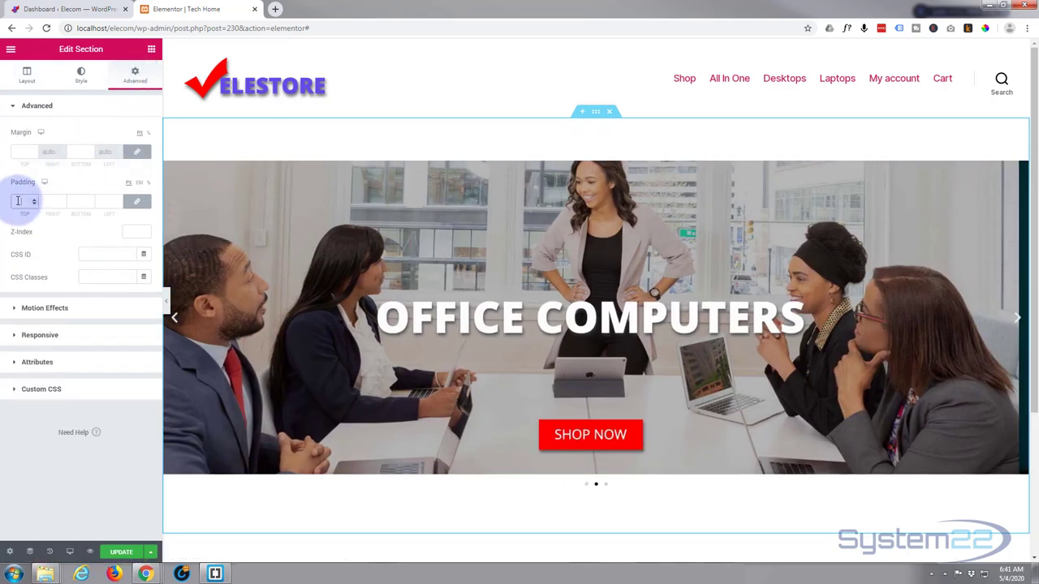
{"action": "left_click", "coordinate": [17, 200]}
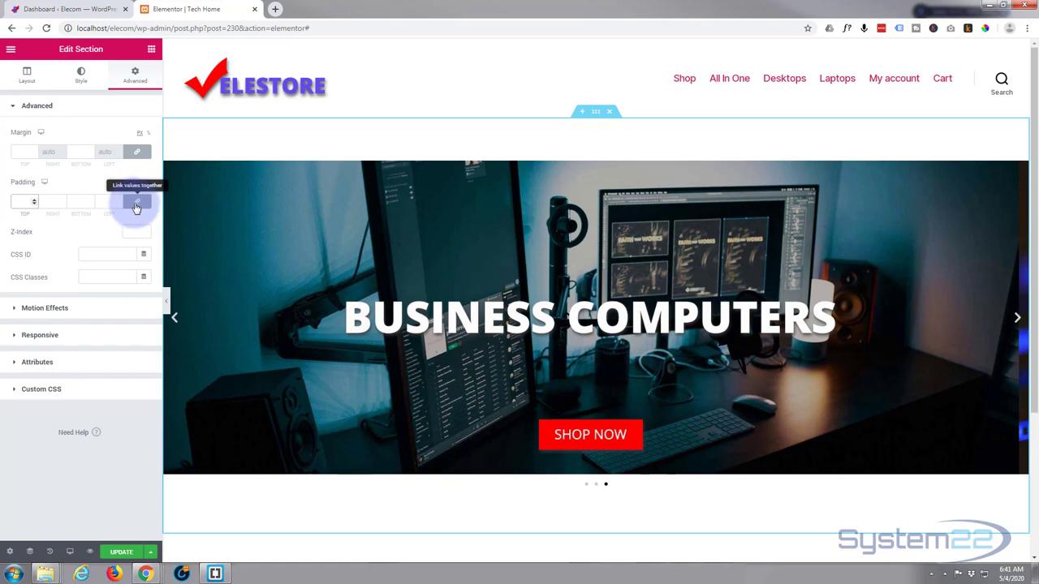
{"action": "left_click", "coordinate": [136, 207]}
{"action": "left_click", "coordinate": [24, 200]}
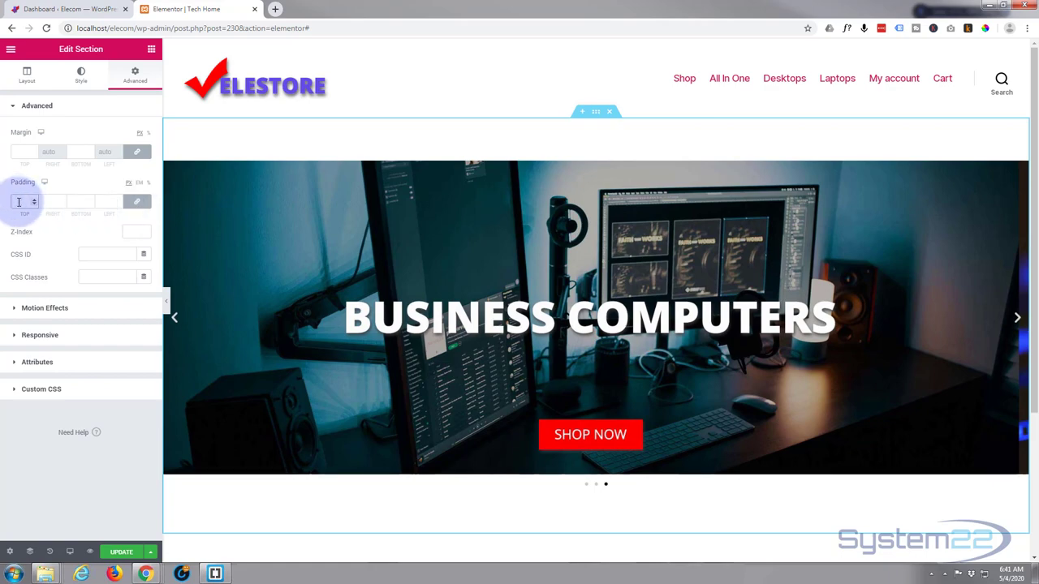
{"action": "left_click", "coordinate": [135, 203]}
{"action": "type", "text": "0"}
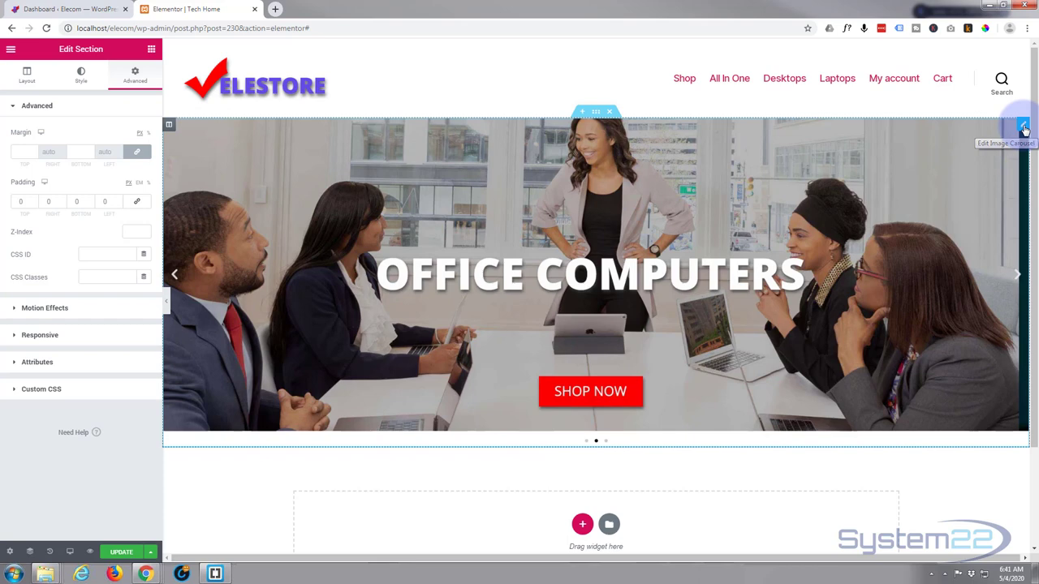
Open the image carousel's settings and check the available navigation options
{"action": "left_click", "coordinate": [1023, 128]}
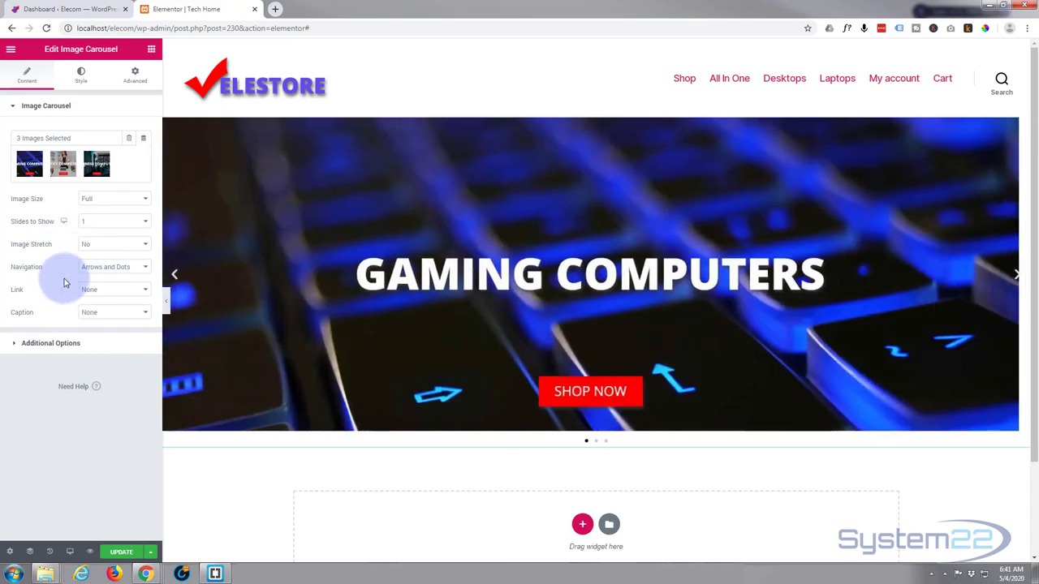
{"action": "left_click", "coordinate": [143, 270]}
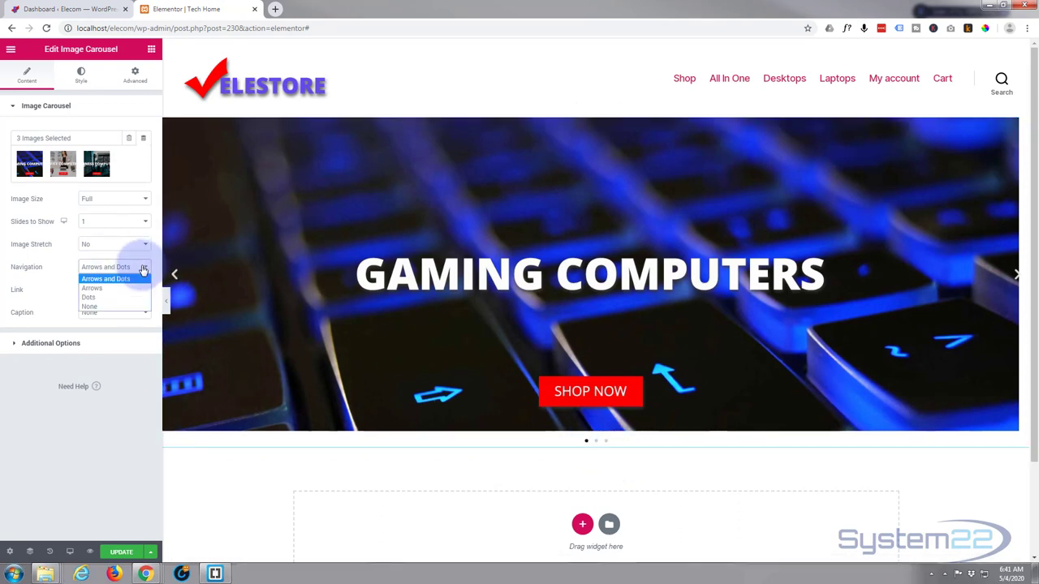
{"action": "left_click", "coordinate": [143, 269]}
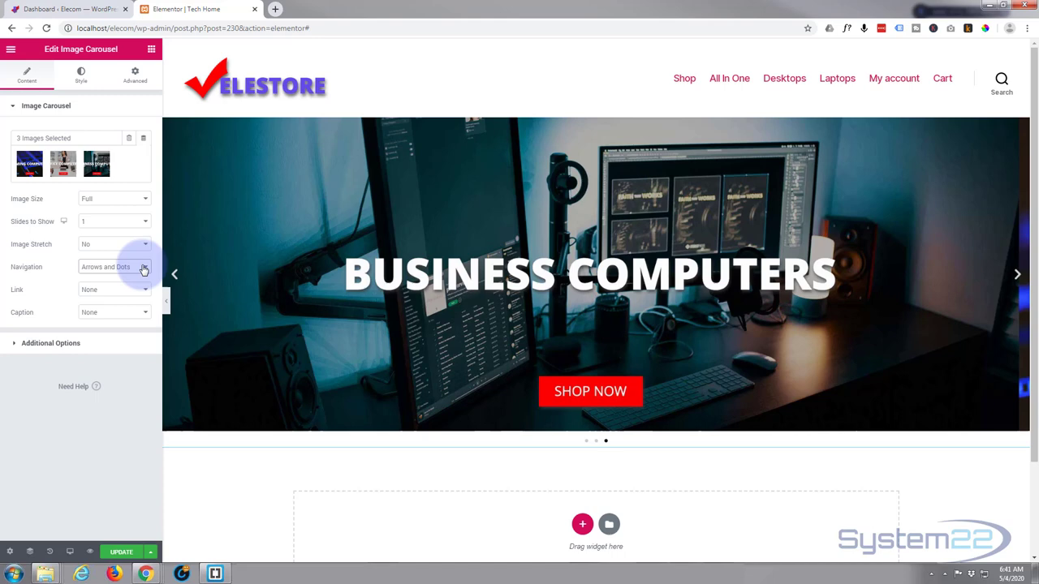
{"action": "left_click", "coordinate": [146, 291]}
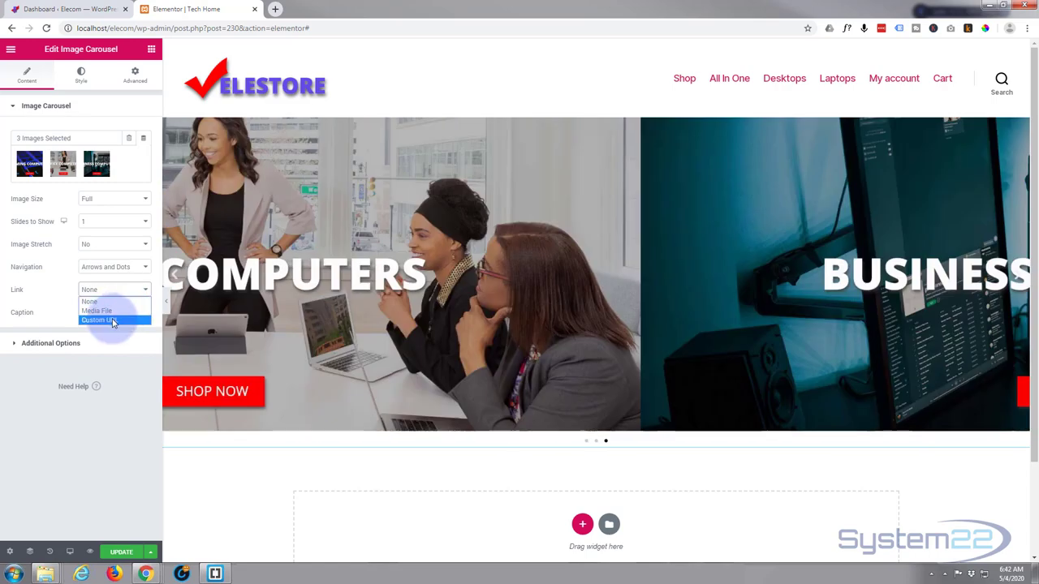
{"action": "left_click", "coordinate": [114, 320]}
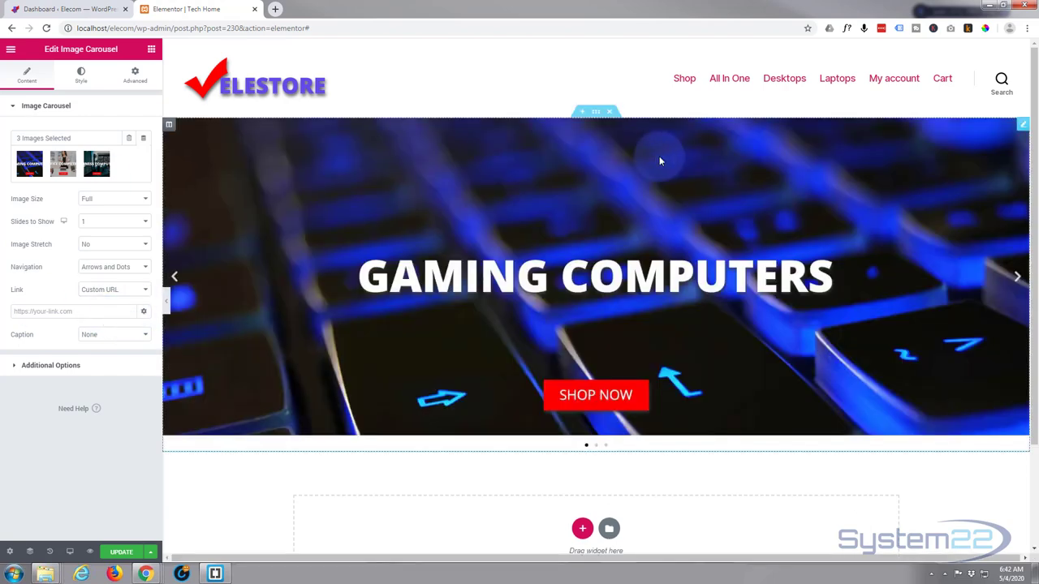
{"action": "right_click", "coordinate": [685, 83]}
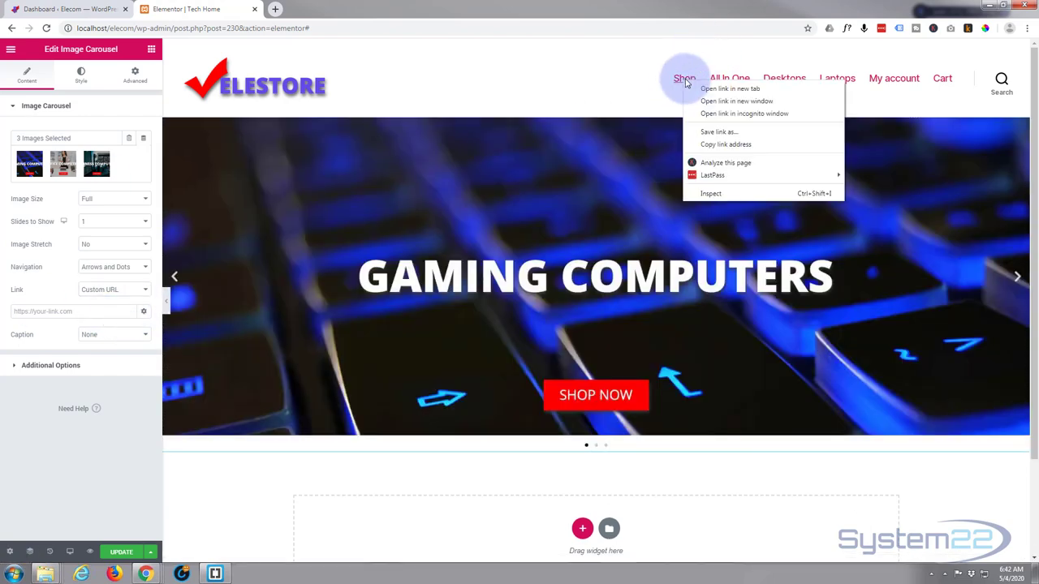
{"action": "left_click", "coordinate": [718, 143]}
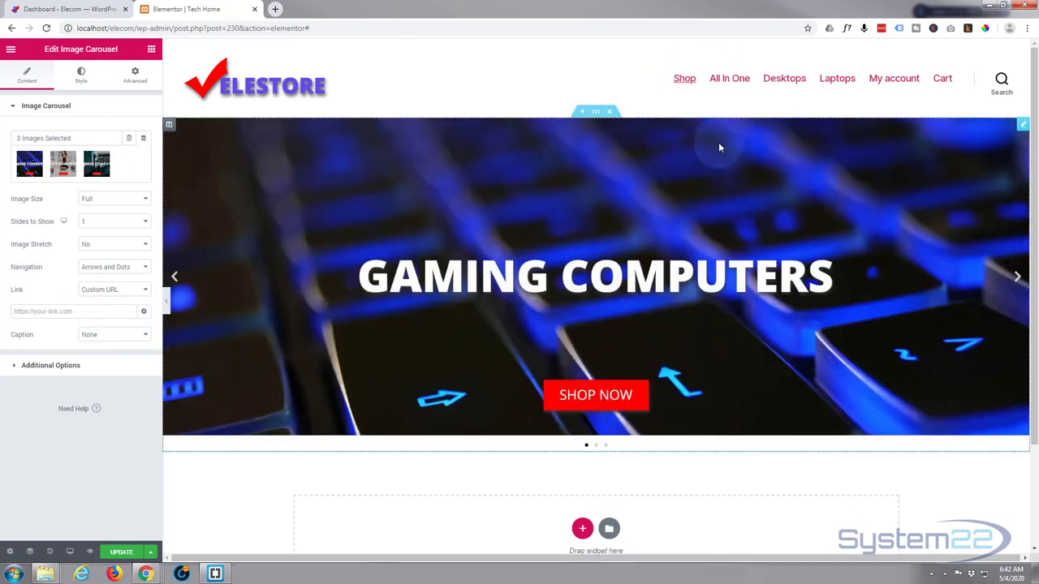
{"action": "left_click", "coordinate": [12, 313]}
{"action": "key", "text": "ctrl+v"}
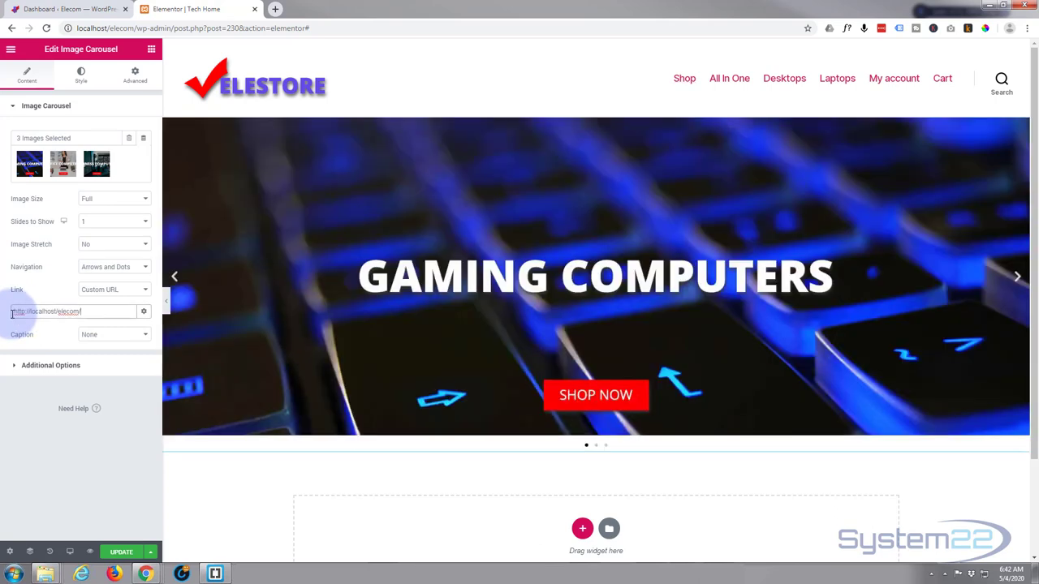
Set the carousel's autoplay speed to 7000 in its additional options, leaving the caption at None
{"action": "left_click", "coordinate": [146, 342]}
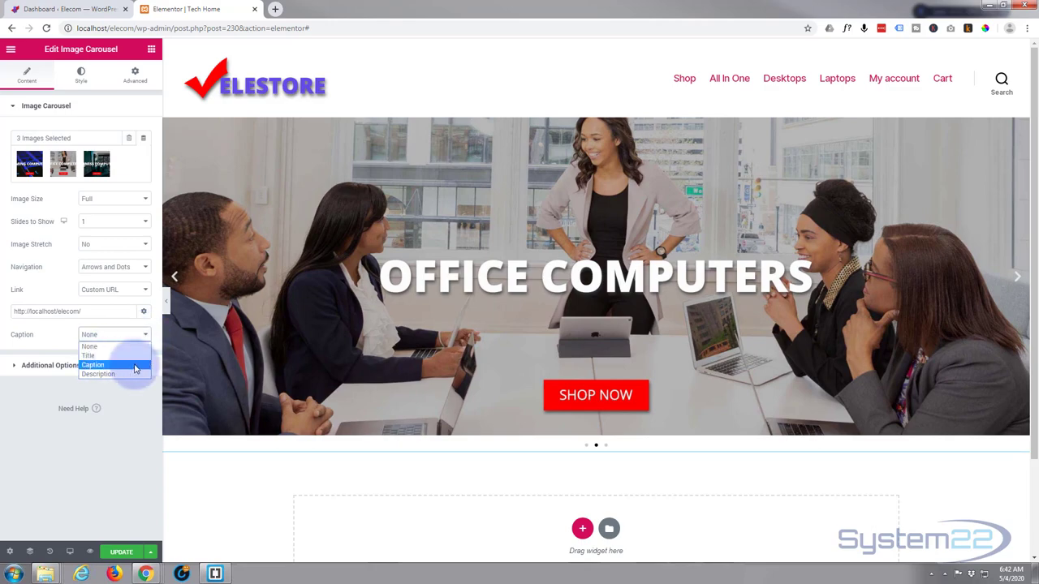
{"action": "left_click", "coordinate": [63, 337]}
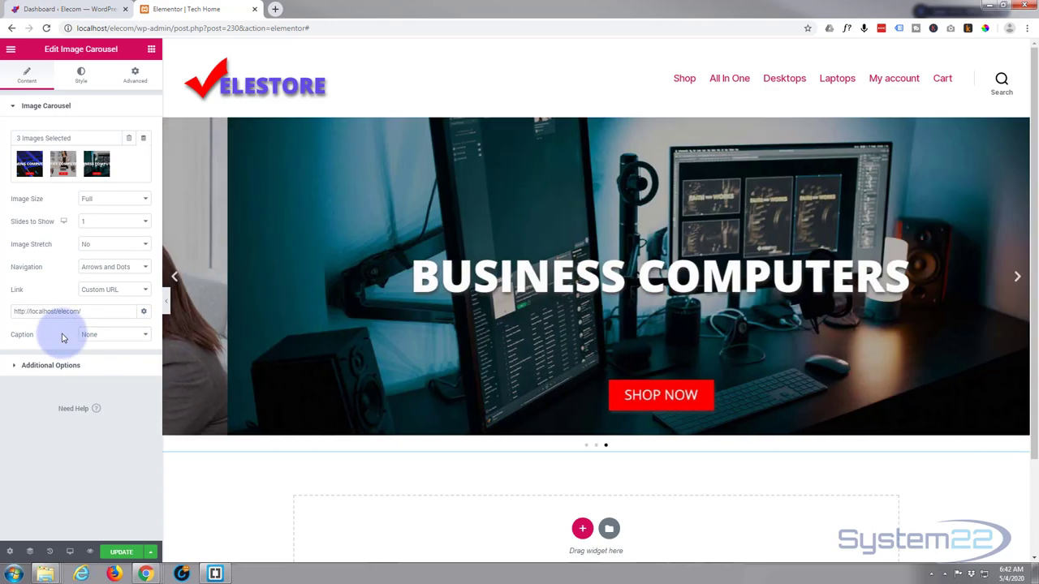
{"action": "left_click", "coordinate": [11, 369]}
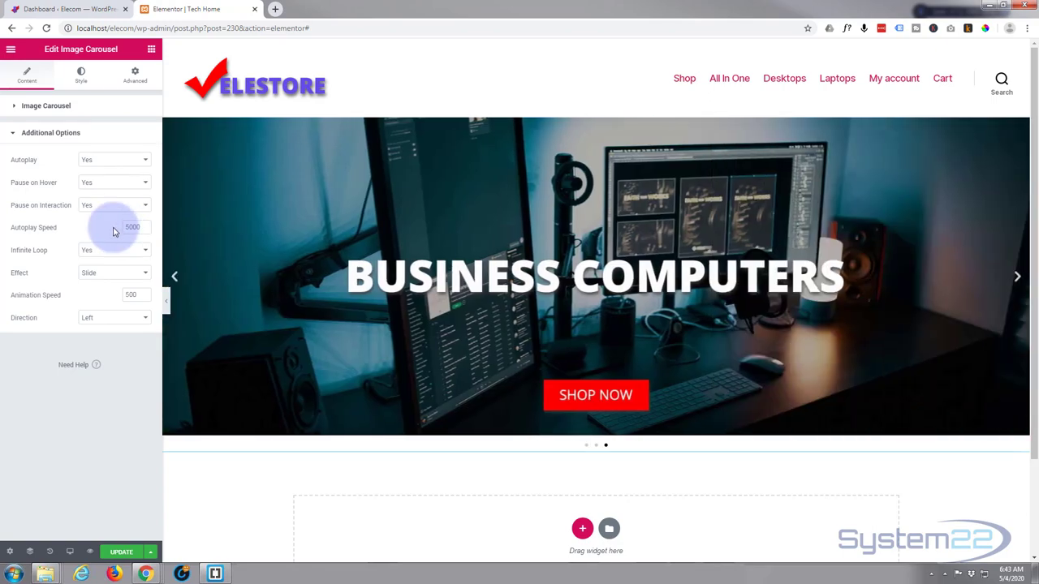
{"action": "type", "text": "2000"}
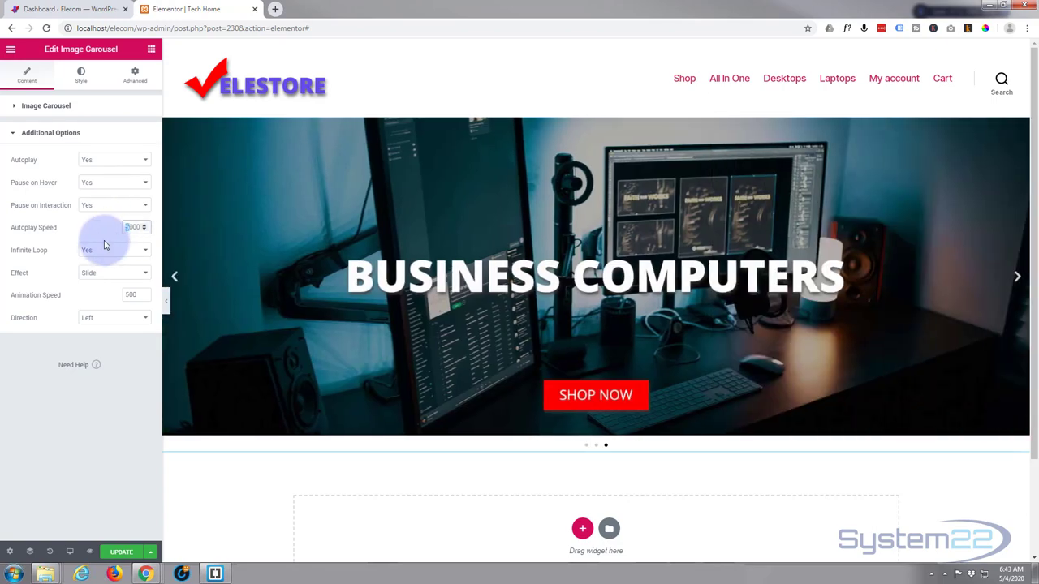
{"action": "type", "text": "7"}
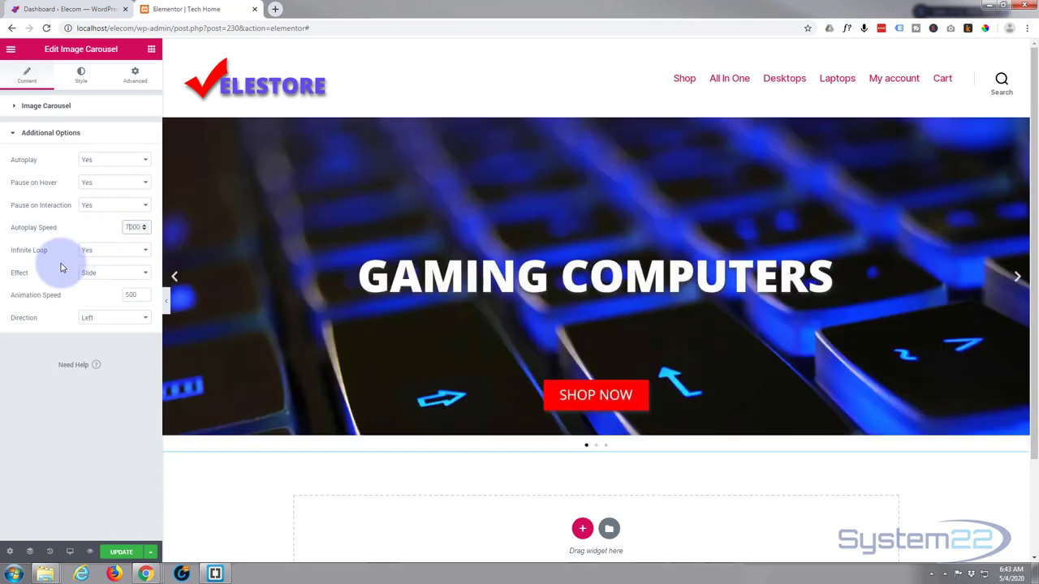
Check the infinite loop choices and test the looping by going back one slide from the first
{"action": "left_click", "coordinate": [107, 255]}
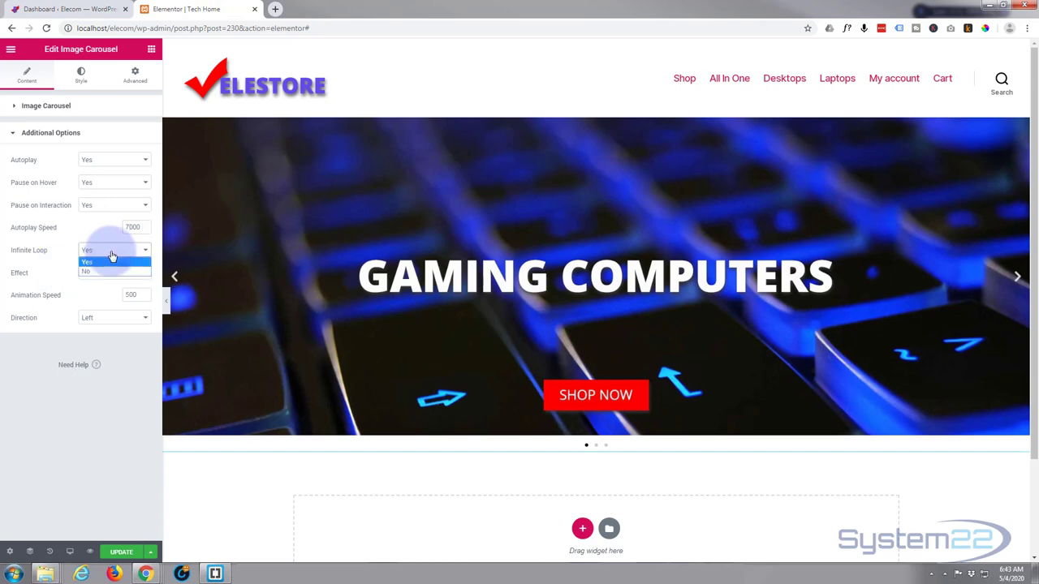
{"action": "left_click", "coordinate": [72, 248]}
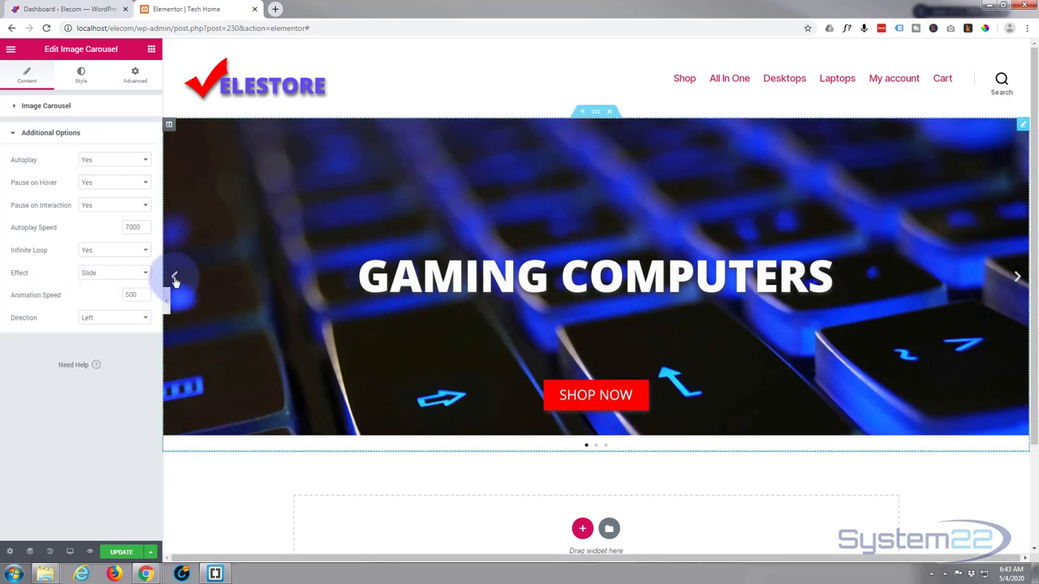
{"action": "left_click", "coordinate": [174, 280]}
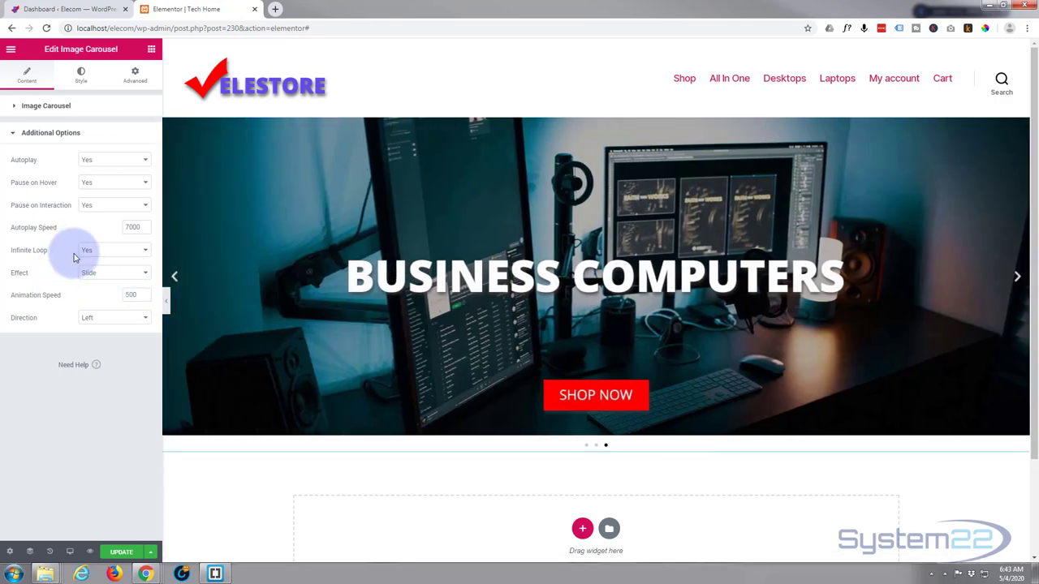
Set the carousel's transition effect to Fade and its animation speed to 800, keeping the direction at Left
{"action": "left_click", "coordinate": [134, 273]}
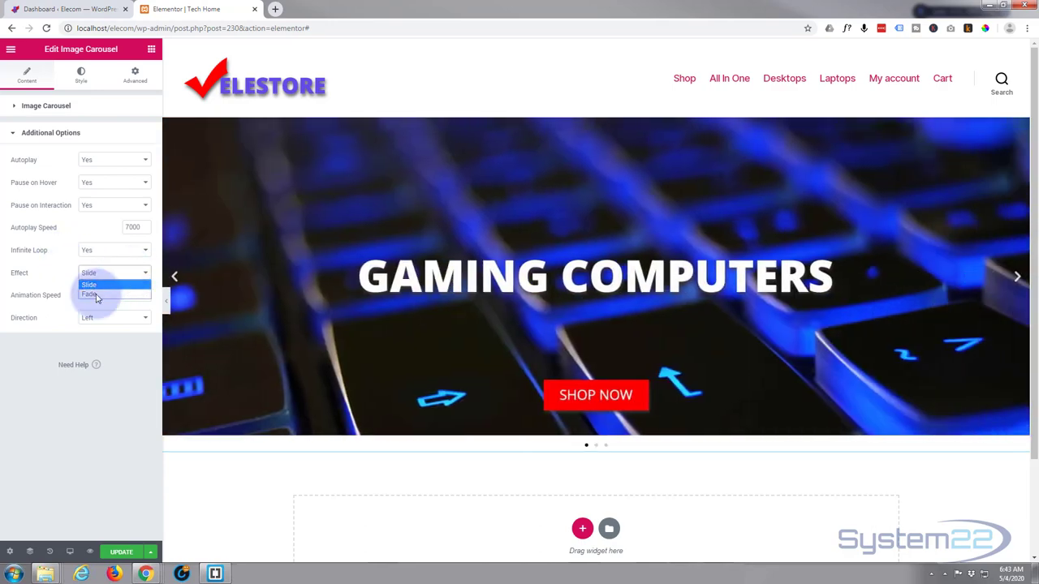
{"action": "left_click", "coordinate": [97, 295]}
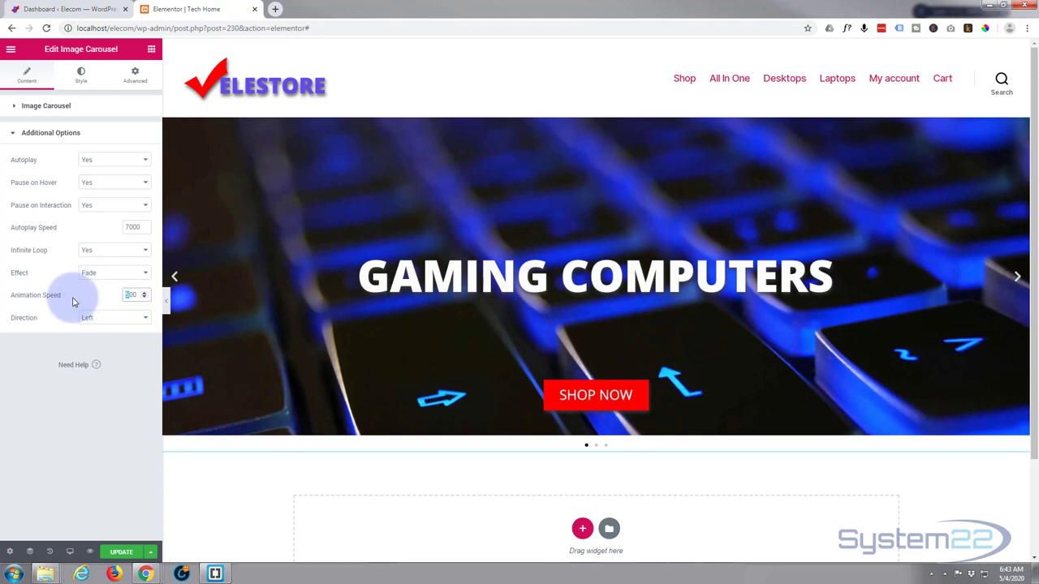
{"action": "type", "text": "800"}
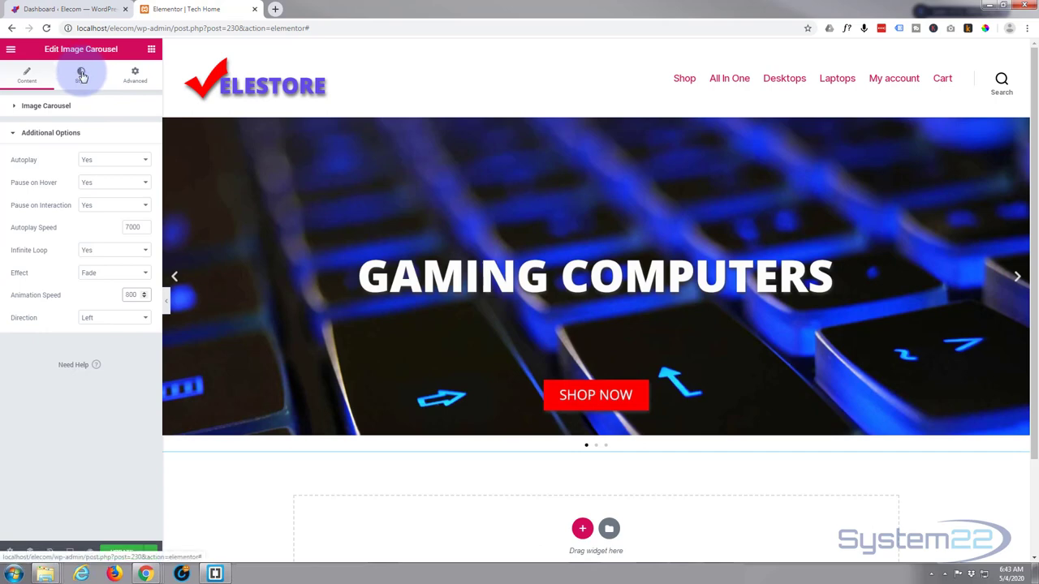
{"action": "left_click", "coordinate": [46, 297]}
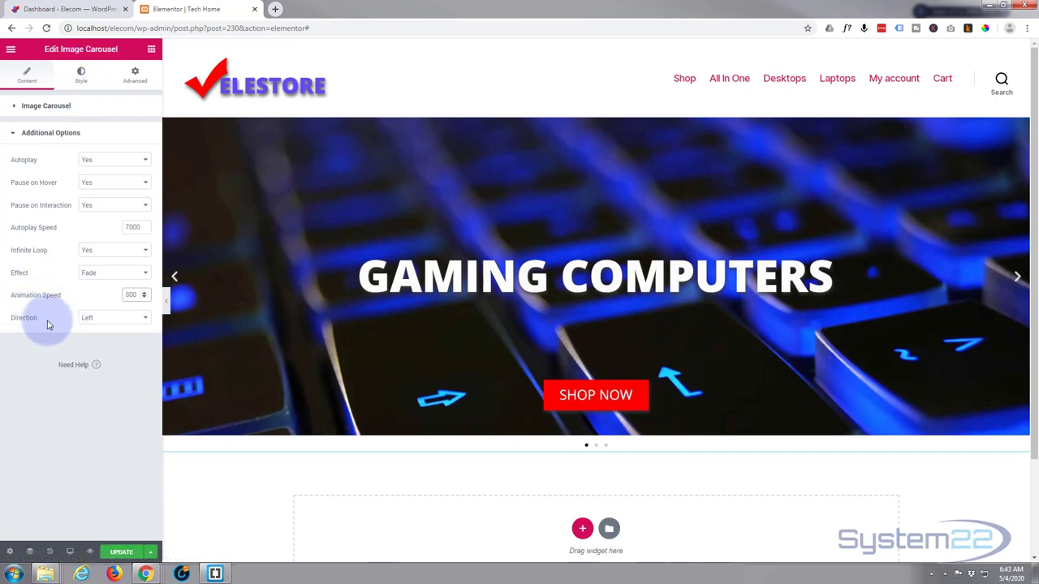
{"action": "left_click", "coordinate": [99, 320]}
{"action": "left_click", "coordinate": [101, 327]}
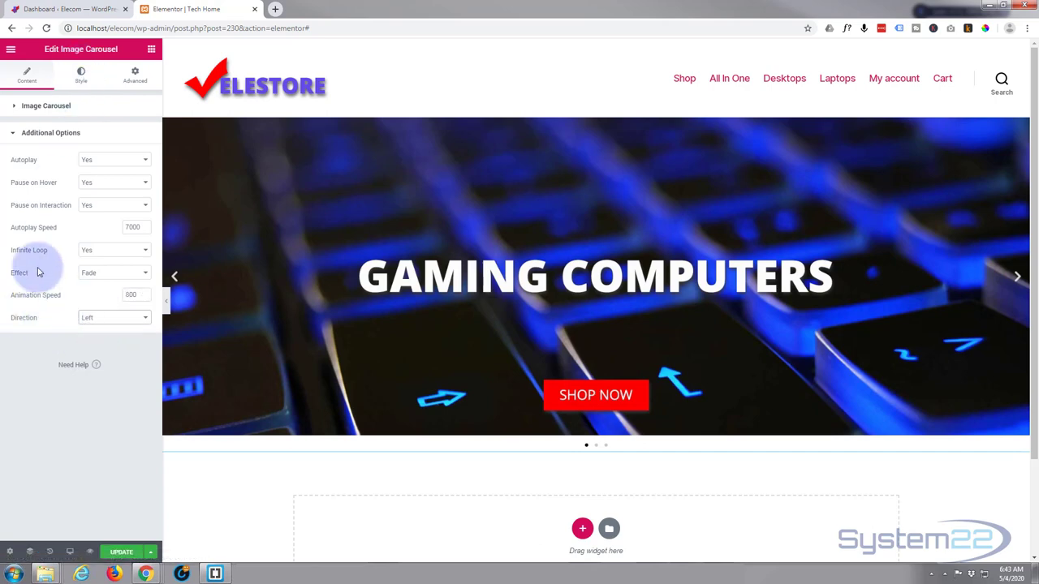
Set the size of the carousel's navigation arrows to 31 and the position of its dots to Inside
{"action": "left_click", "coordinate": [81, 78]}
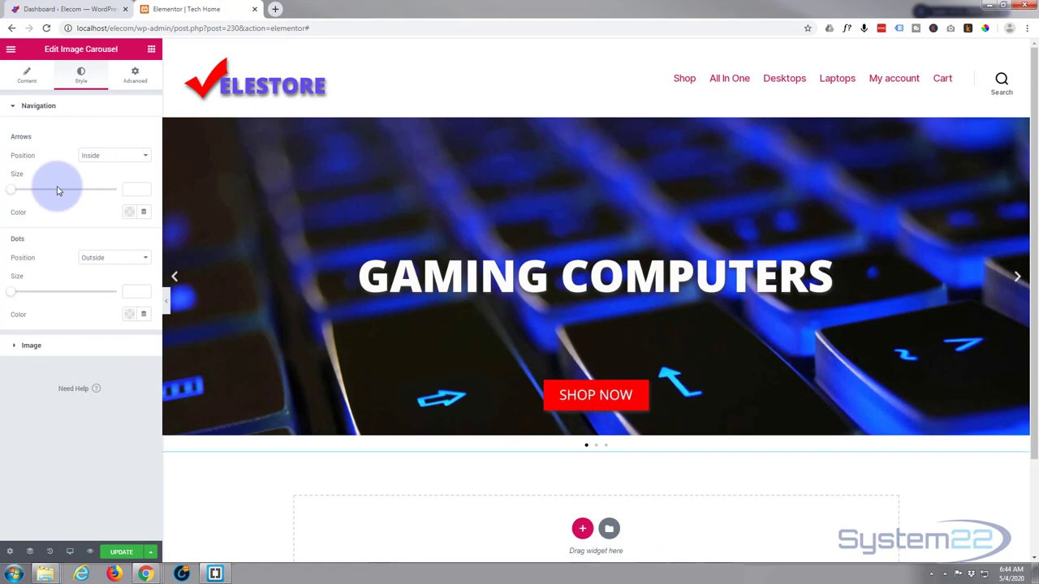
{"action": "left_click_drag", "start_coordinate": [10, 194], "coordinate": [46, 195]}
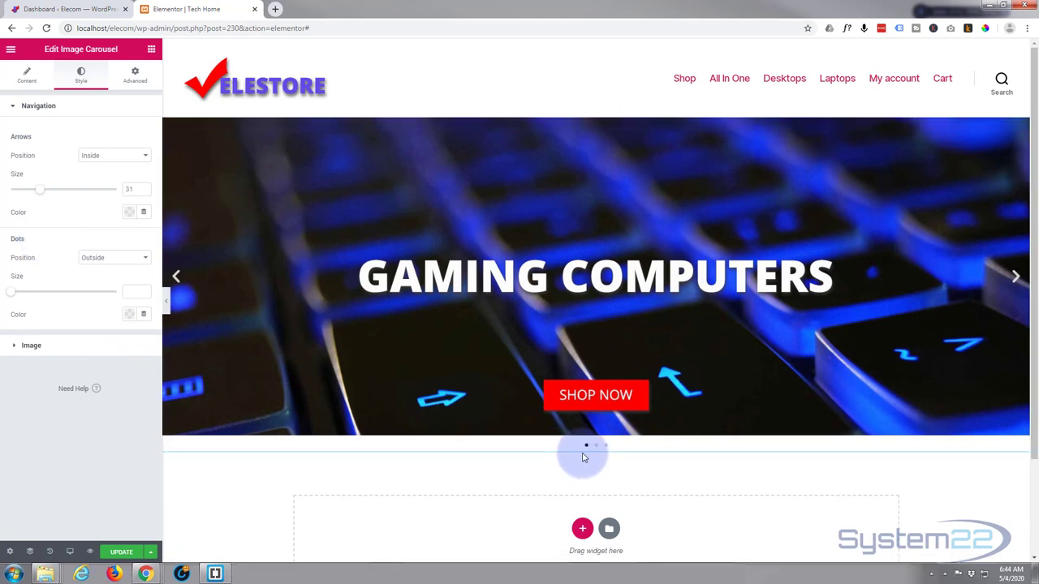
{"action": "left_click", "coordinate": [144, 260]}
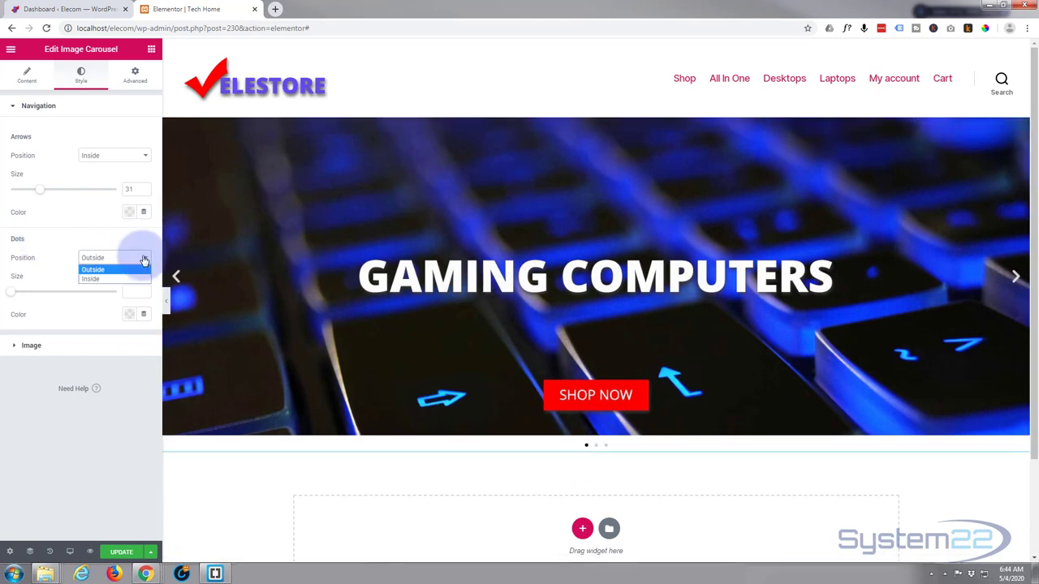
{"action": "left_click", "coordinate": [98, 279]}
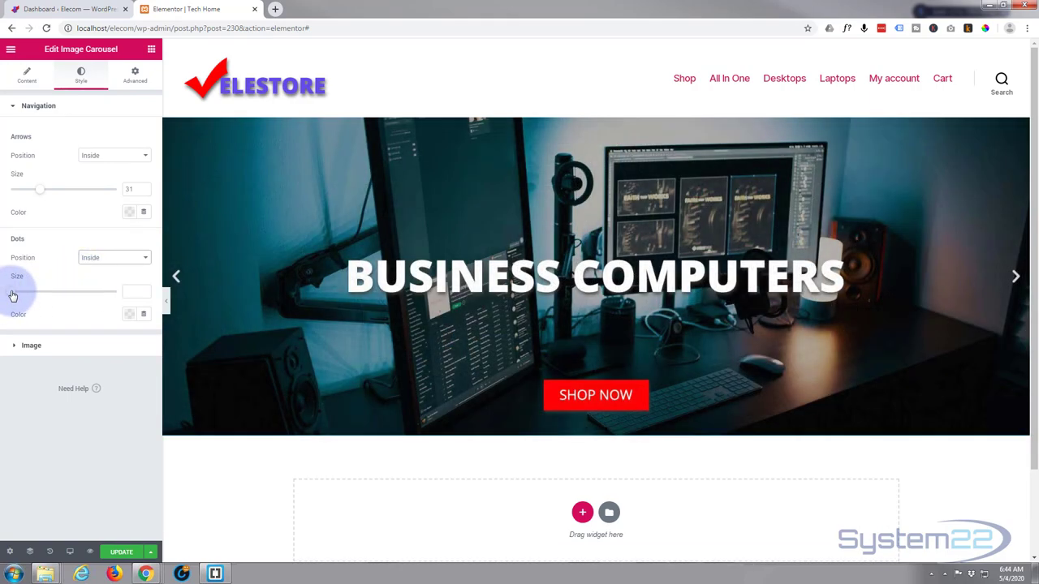
Set the carousel's navigation dots to size 9 and the colour #FF0000
{"action": "left_click_drag", "start_coordinate": [18, 296], "coordinate": [103, 297]}
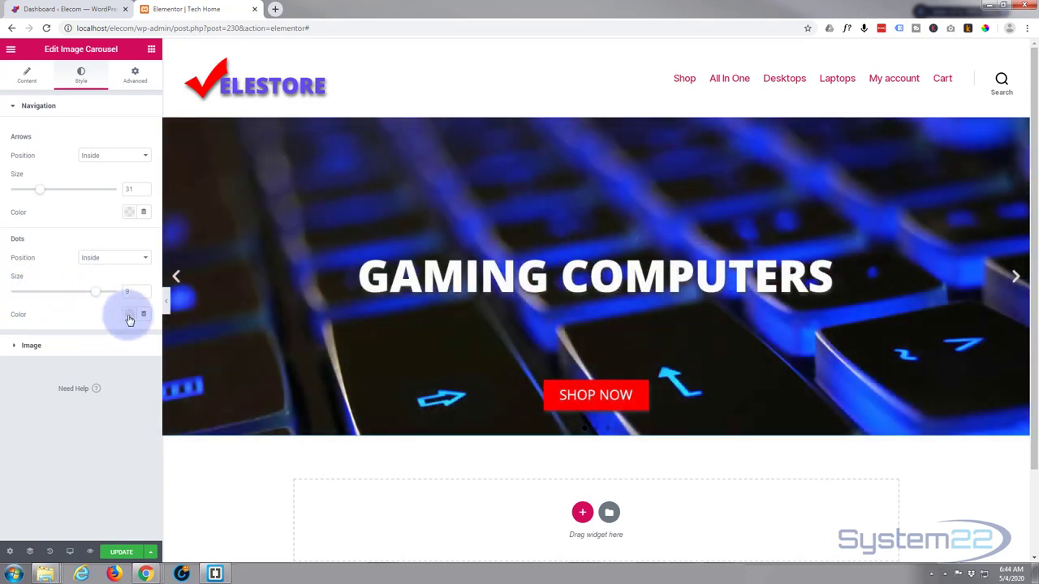
{"action": "left_click", "coordinate": [129, 315]}
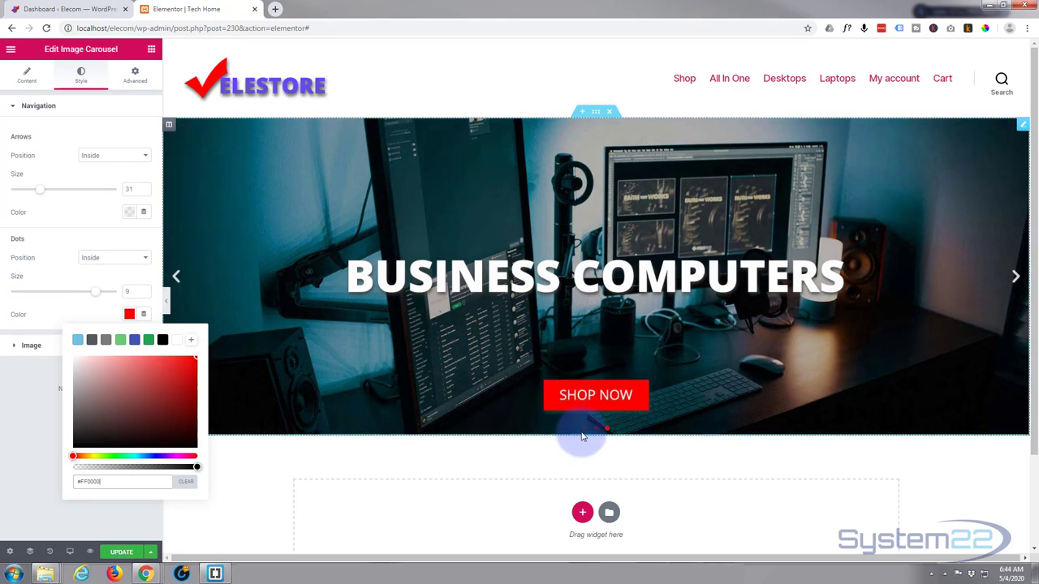
{"action": "left_click", "coordinate": [61, 318]}
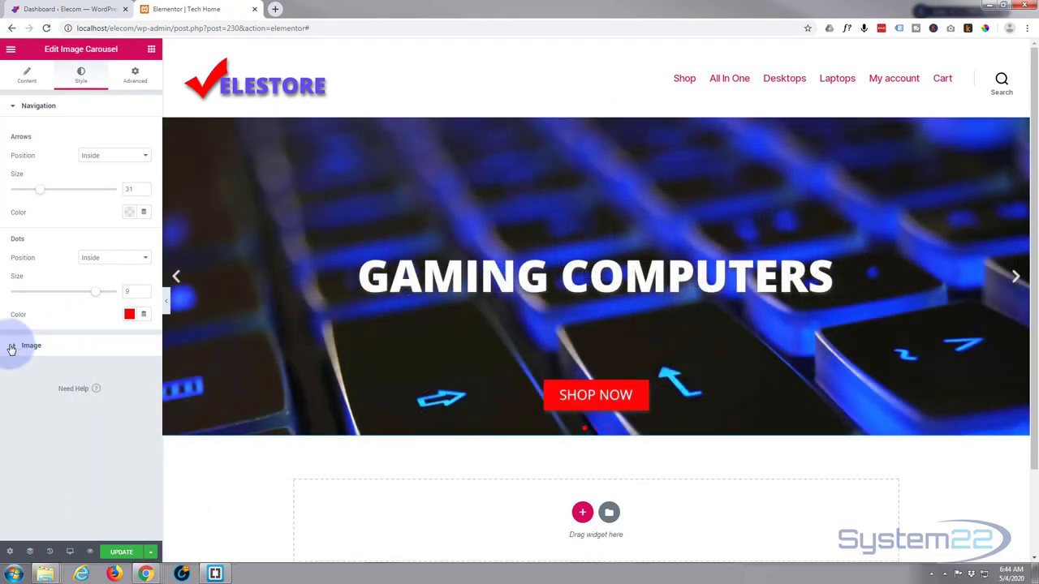
Set the border type of the carousel's images to Solid
{"action": "left_click", "coordinate": [12, 347]}
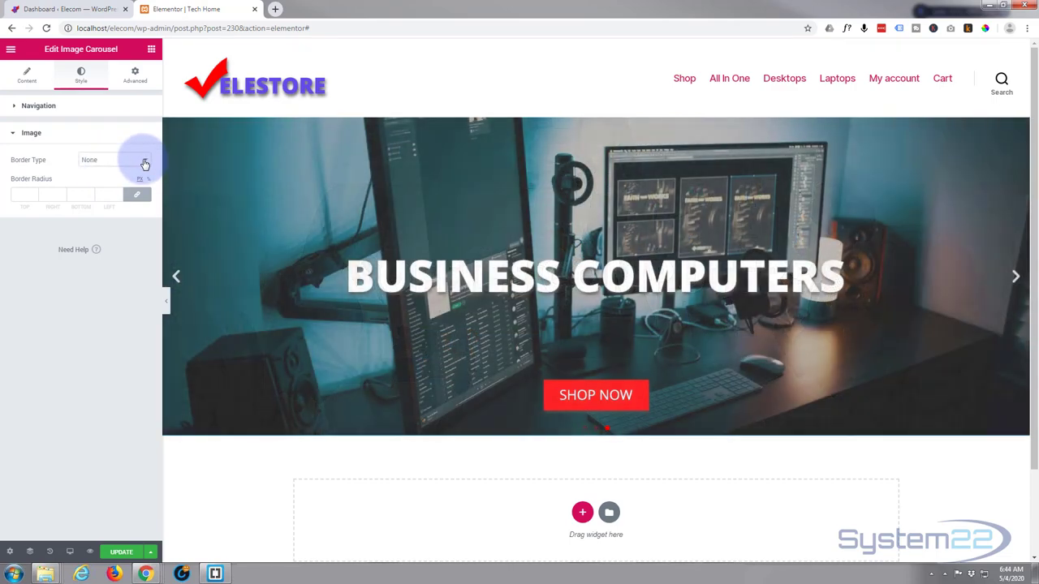
{"action": "left_click", "coordinate": [143, 162]}
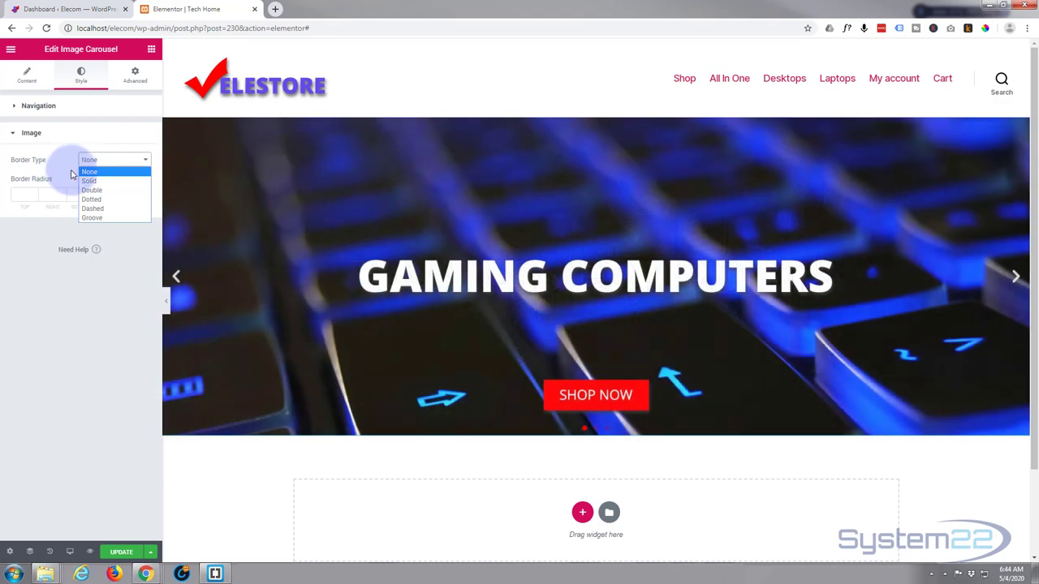
{"action": "left_click", "coordinate": [90, 181]}
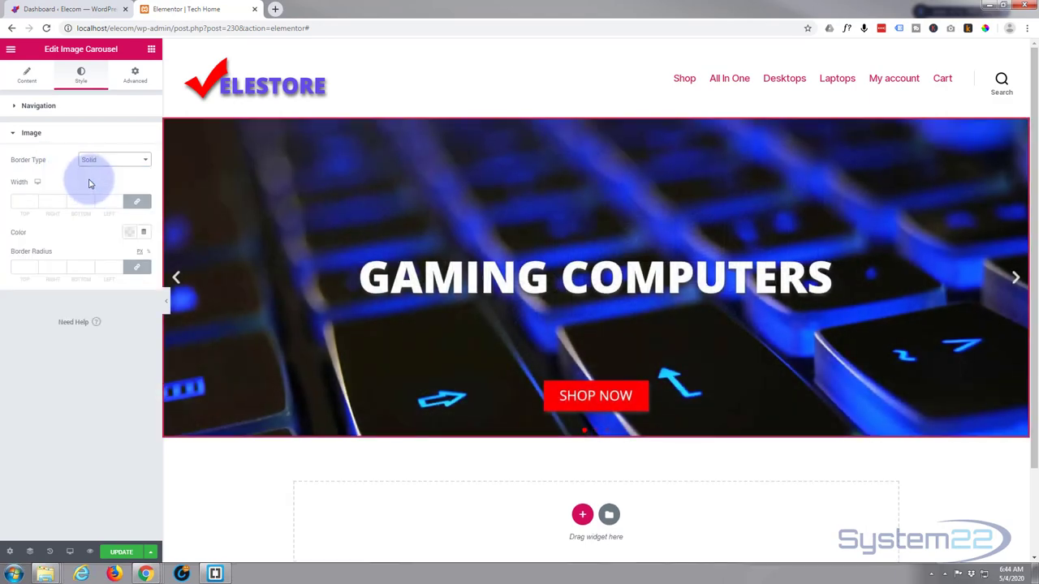
Try a border width of 5 on all sides of the carousel's images and reset the width to 0
{"action": "left_click", "coordinate": [20, 202]}
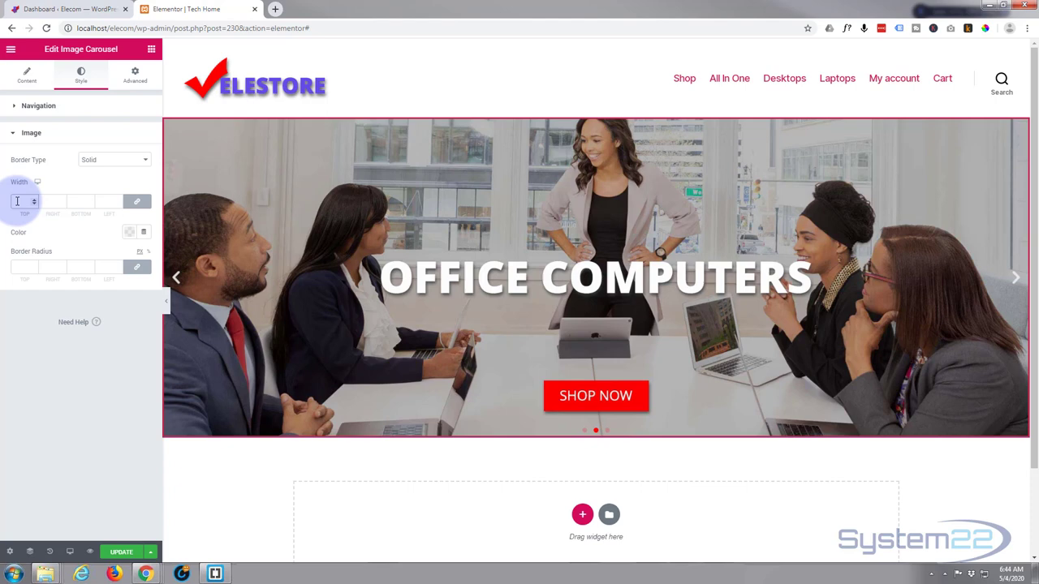
{"action": "type", "text": "5"}
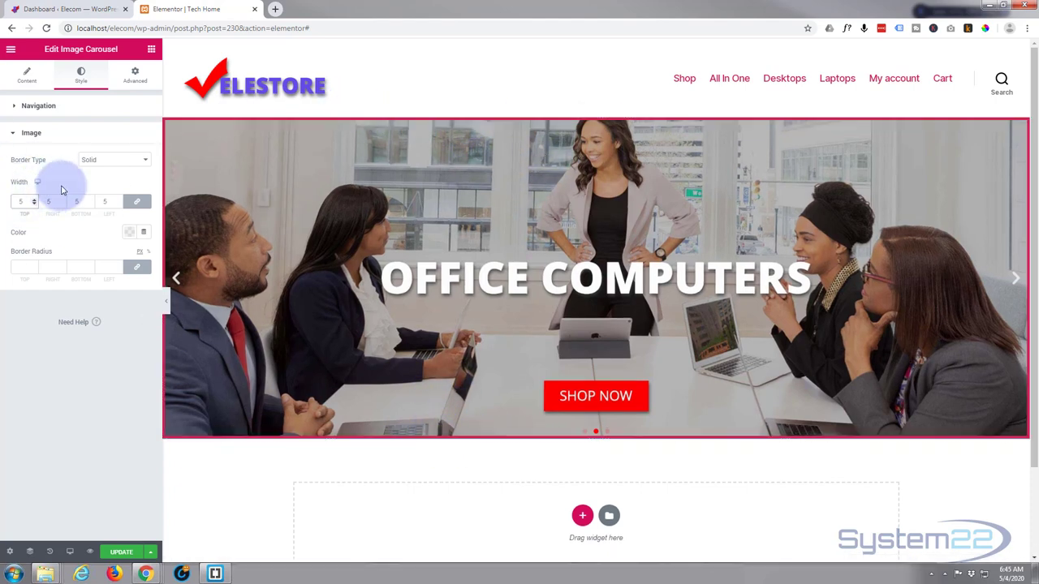
{"action": "left_click", "coordinate": [20, 199]}
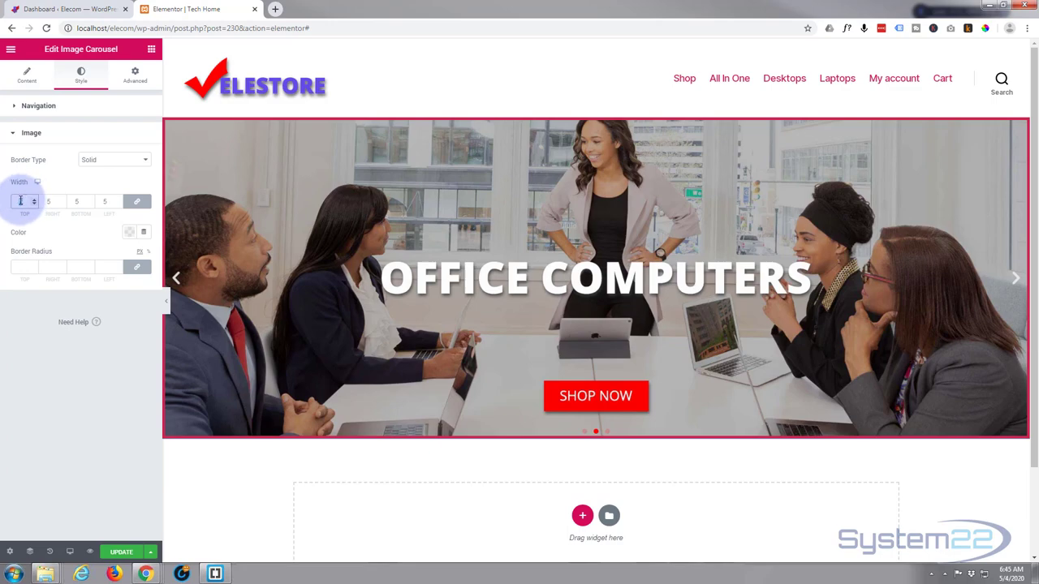
{"action": "key", "text": "BackSpace"}
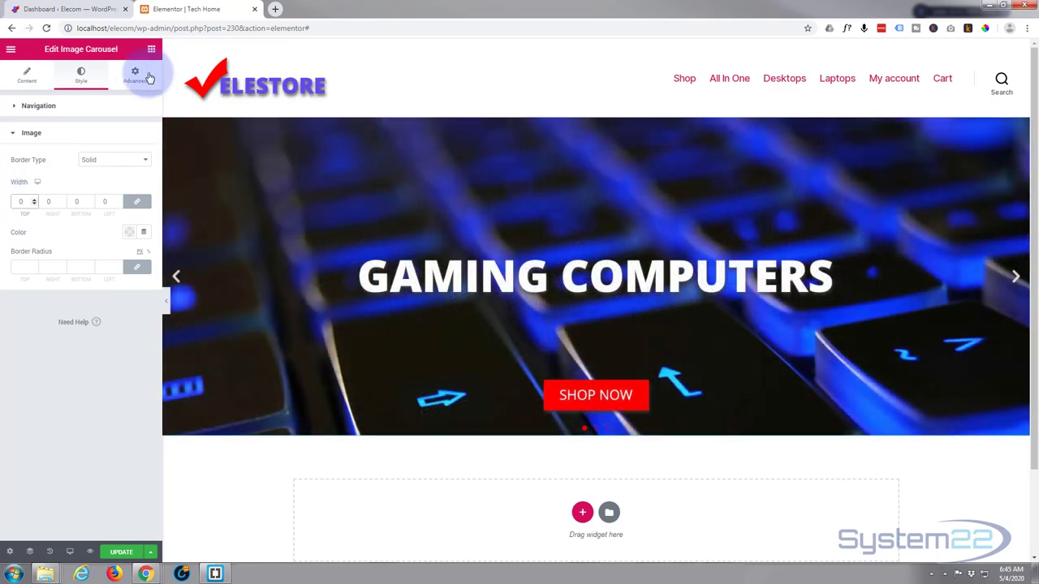
Review the carousel's advanced settings, including the Motion Effects and Custom CSS options
{"action": "left_click", "coordinate": [135, 75]}
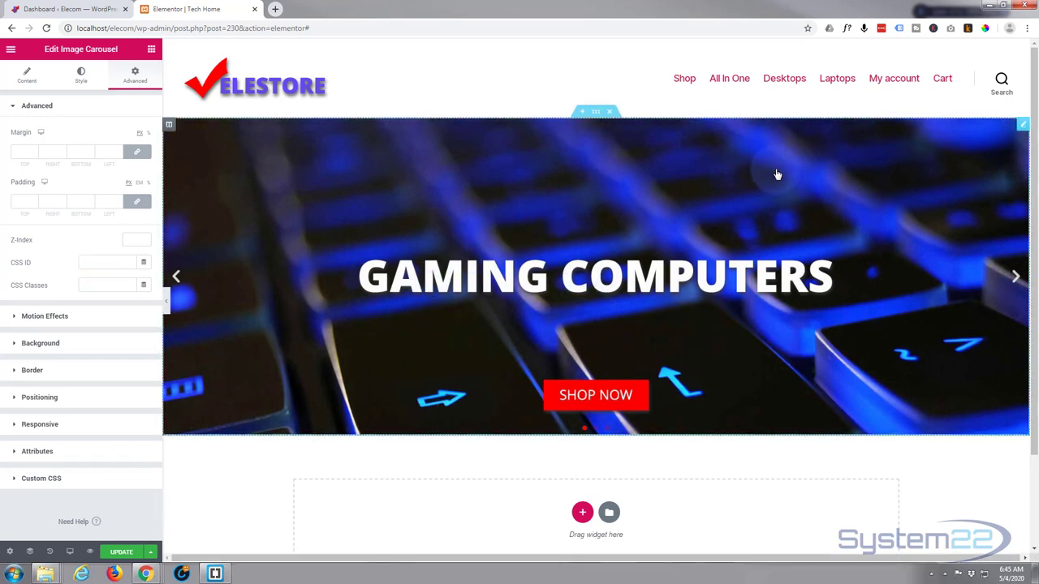
{"action": "left_click", "coordinate": [318, 439]}
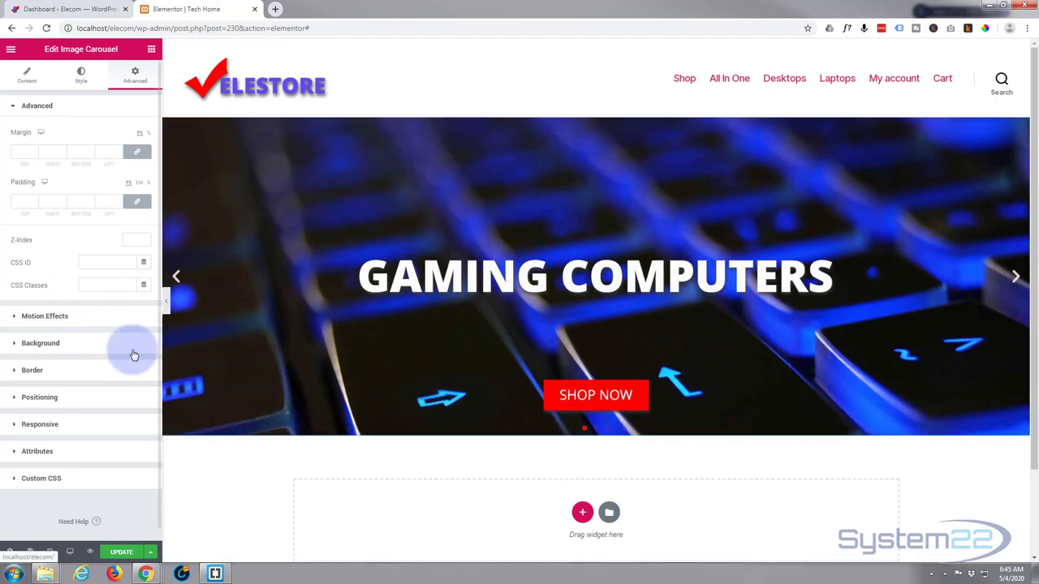
{"action": "left_click", "coordinate": [13, 316]}
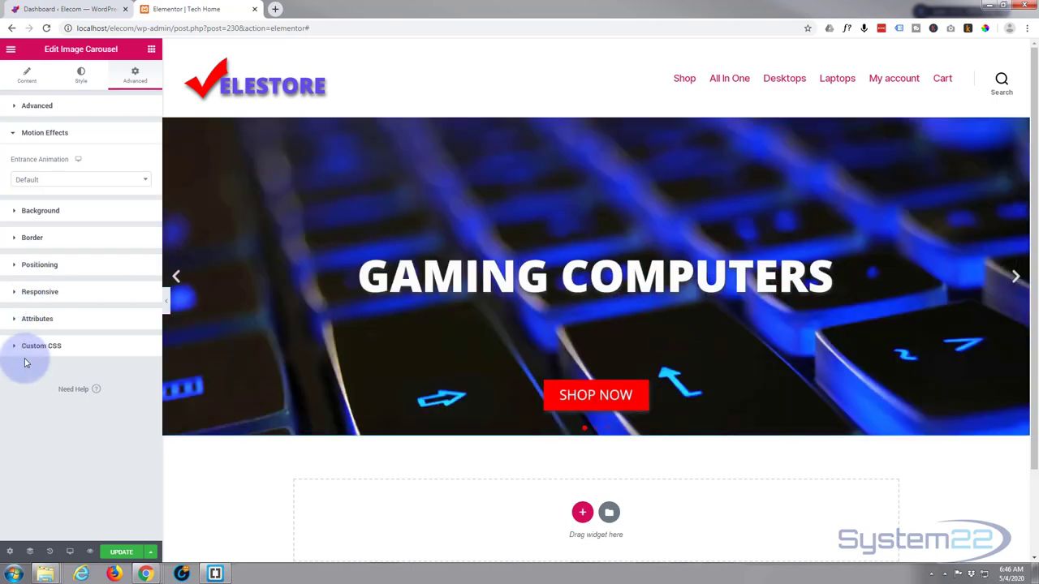
{"action": "left_click", "coordinate": [25, 349]}
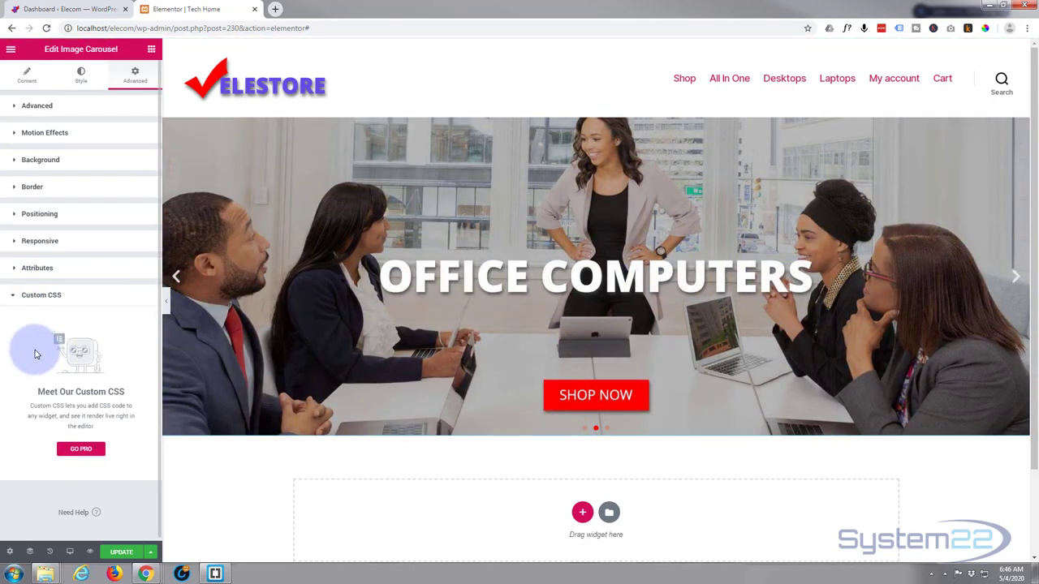
{"action": "left_click", "coordinate": [13, 296]}
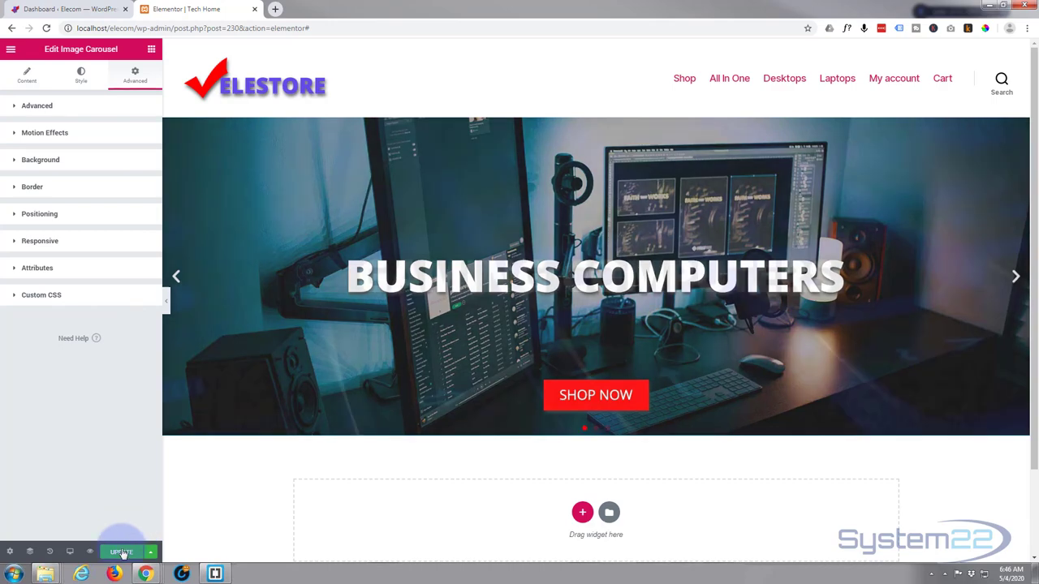
Update the Tech Home page, preview its changes and advance the carousel through its slides
{"action": "left_click", "coordinate": [122, 551]}
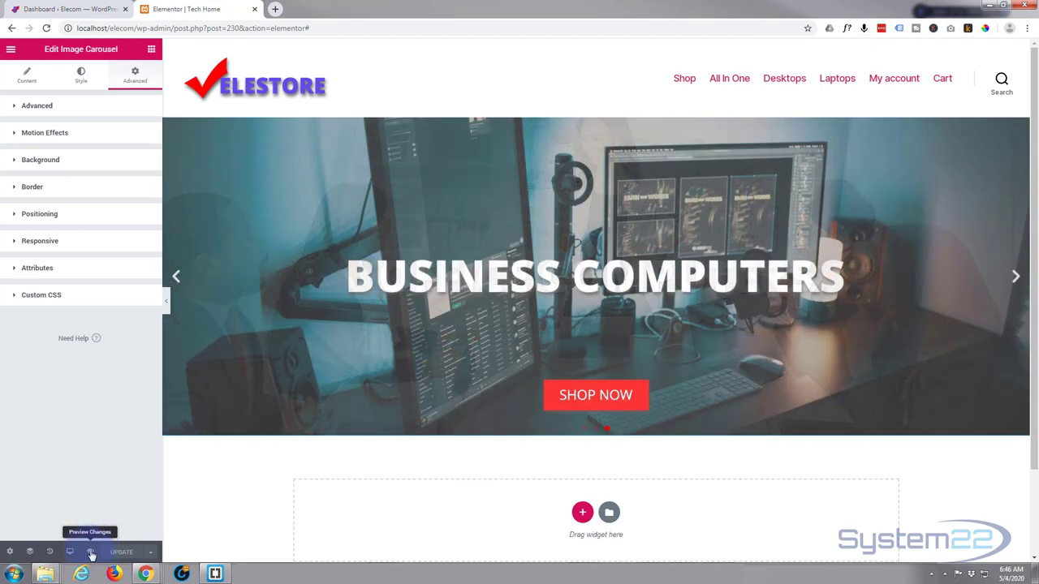
{"action": "left_click", "coordinate": [91, 553]}
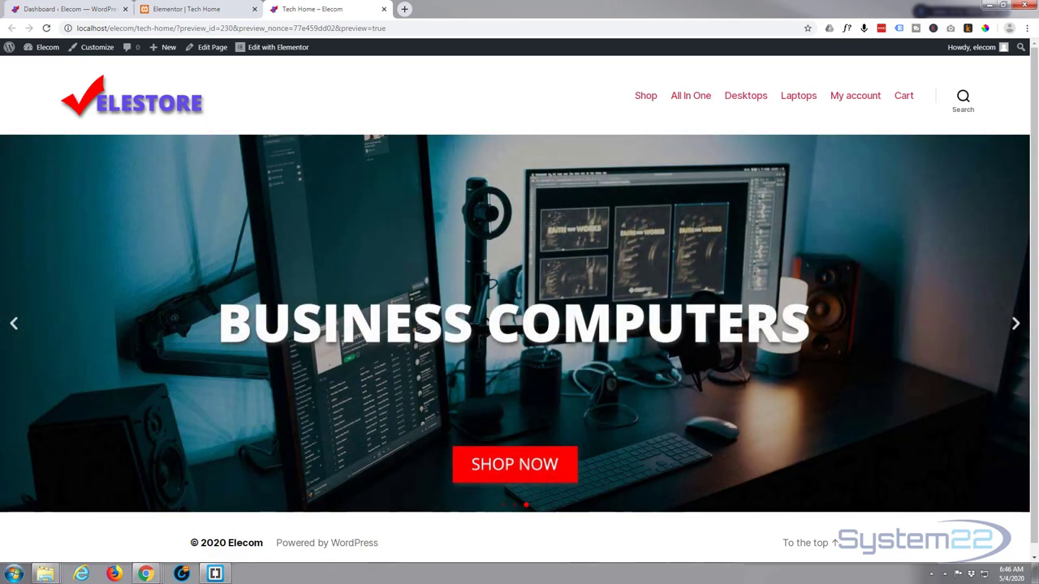
{"action": "left_click", "coordinate": [1017, 325]}
{"action": "left_click", "coordinate": [1017, 325]}
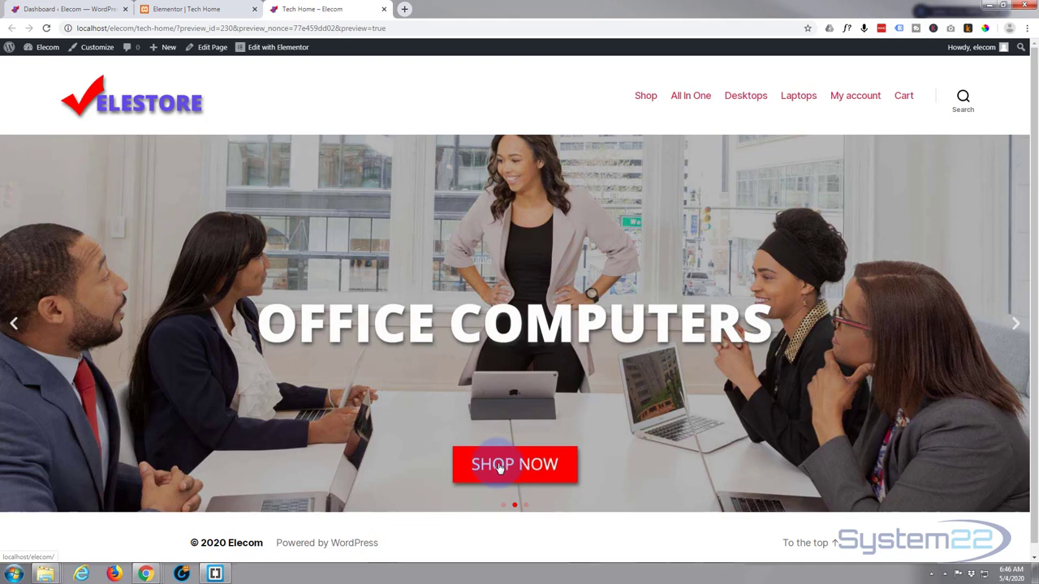
Test the Shop Now link on the Office Computers slide and look through the products on the Shop page
{"action": "left_click", "coordinate": [500, 468]}
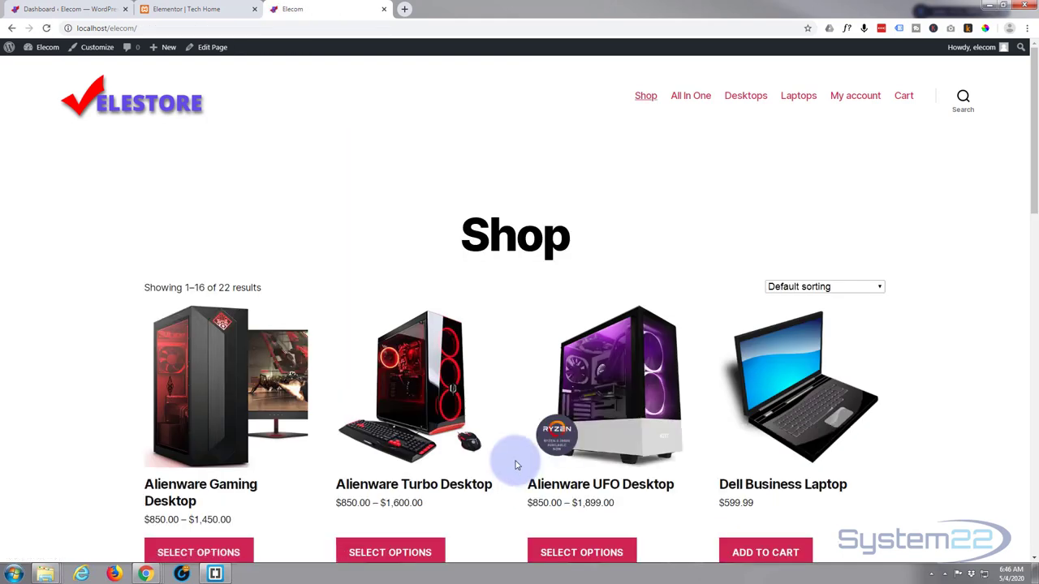
{"action": "scroll", "coordinate": [504, 474], "scroll_direction": "down", "scroll_amount": 2}
{"action": "scroll", "coordinate": [505, 474], "scroll_direction": "down", "scroll_amount": 9}
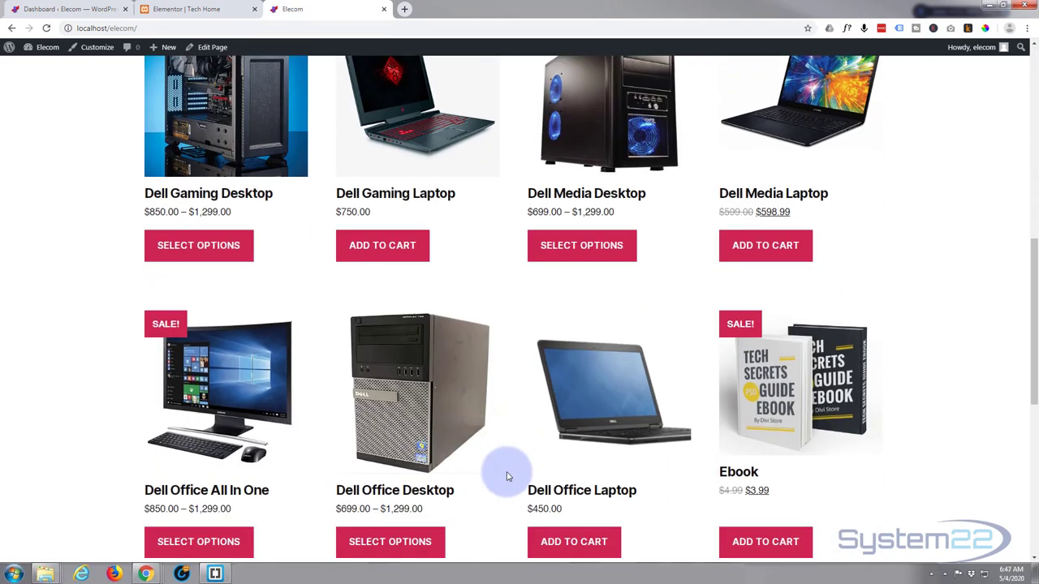
{"action": "scroll", "coordinate": [506, 475], "scroll_direction": "down", "scroll_amount": 2}
{"action": "scroll", "coordinate": [508, 467], "scroll_direction": "up", "scroll_amount": 1}
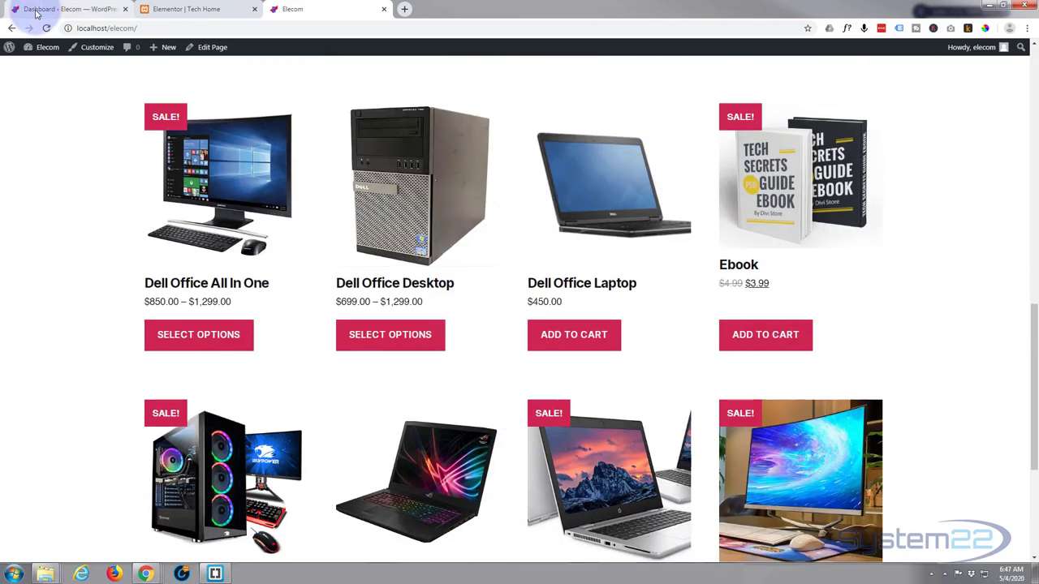